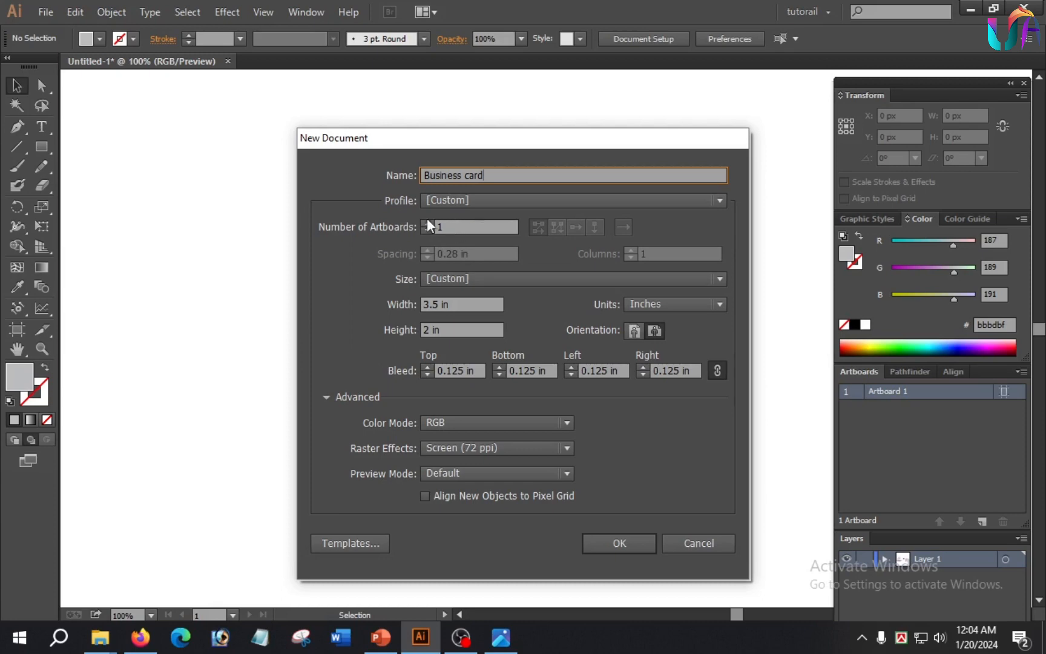
Step: Create the Business card document with one 3.5 × 2 in artboard, units in inches and a 0.125 in bleed on all sides
{"action": "left_click", "coordinate": [426, 223]}
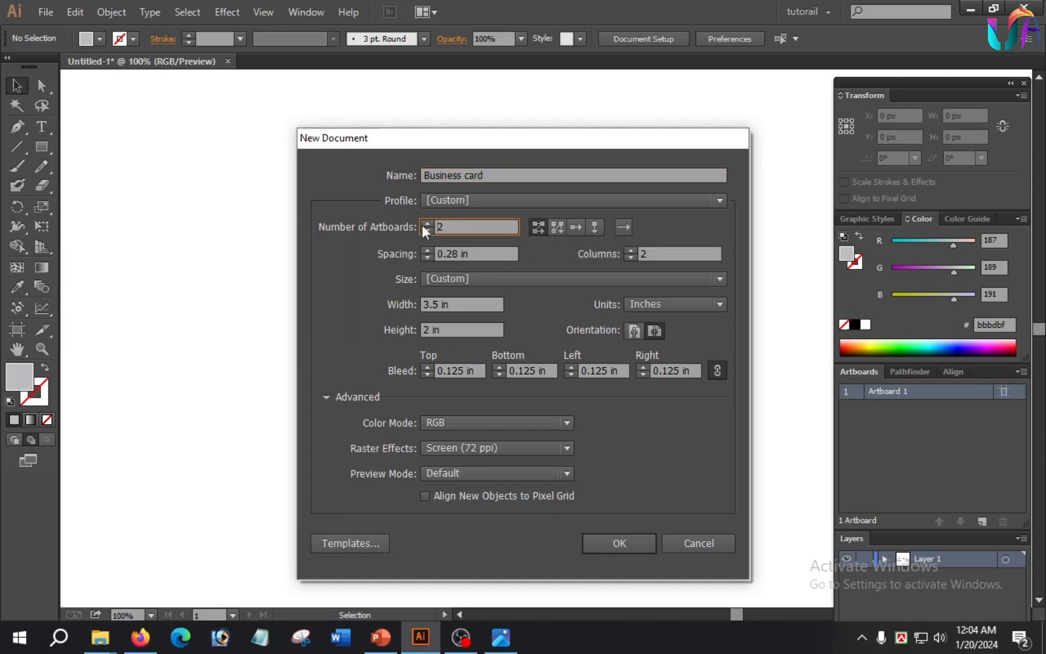
{"action": "left_click", "coordinate": [426, 230]}
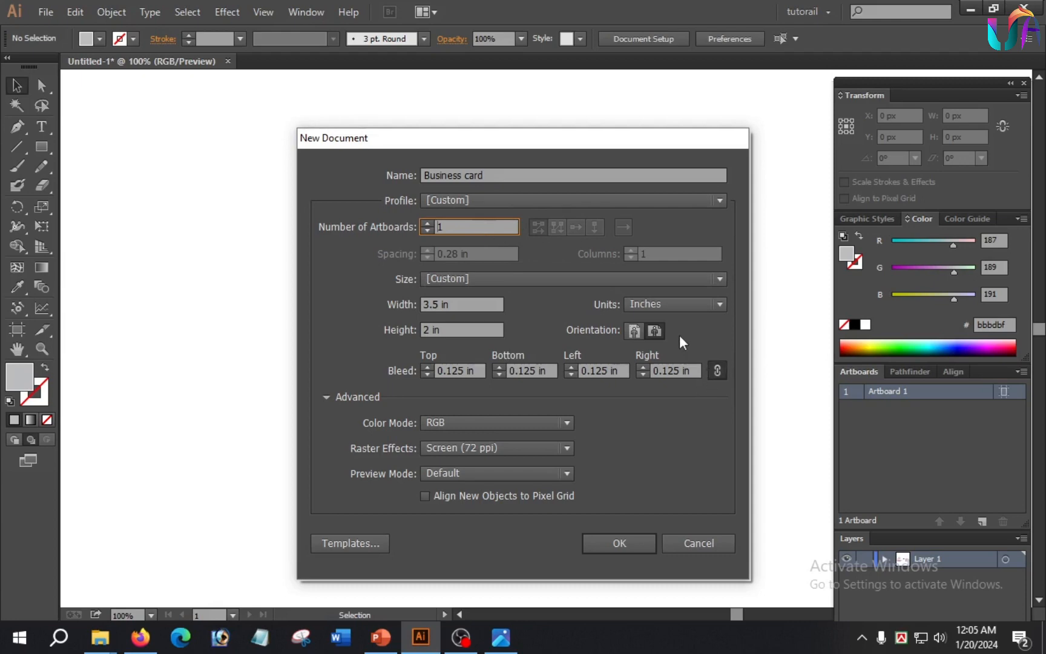
{"action": "left_click", "coordinate": [695, 299]}
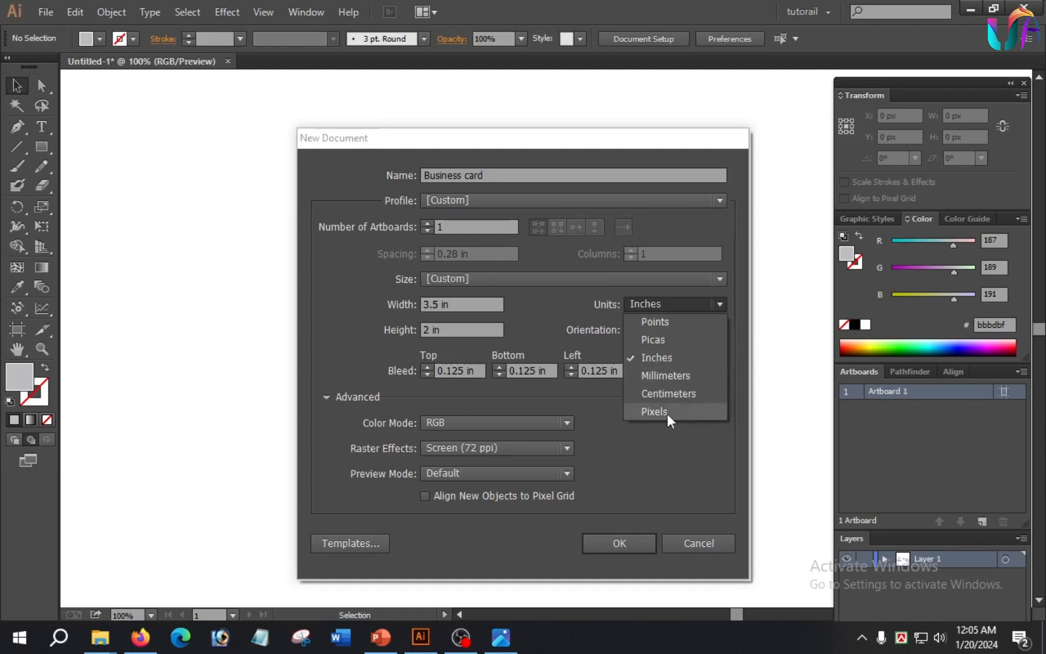
{"action": "left_click", "coordinate": [606, 424]}
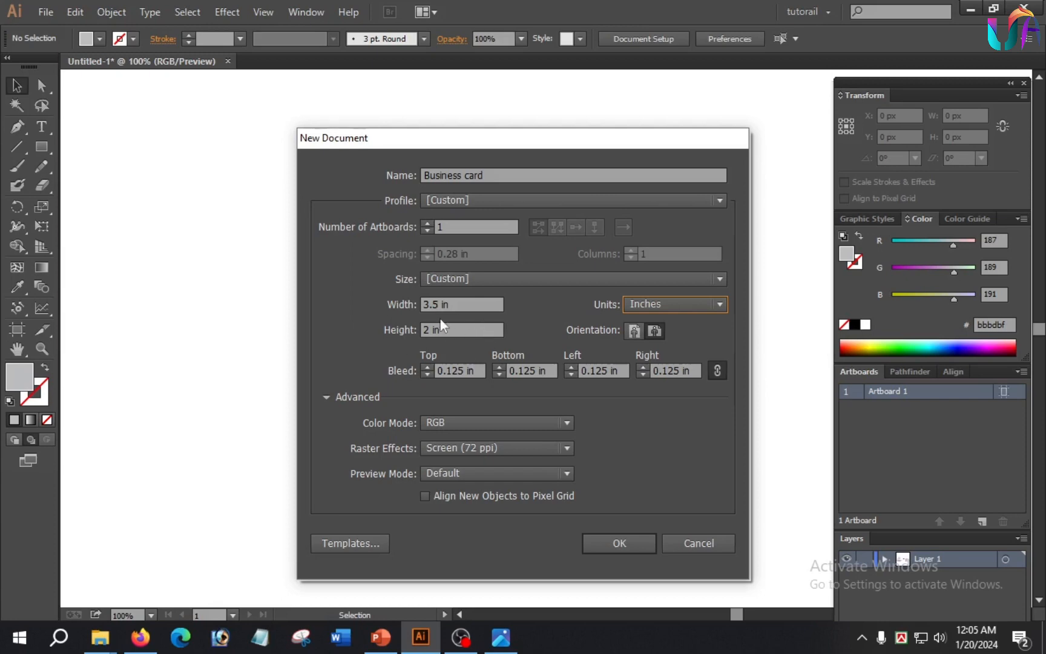
{"action": "double_click", "coordinate": [441, 303]}
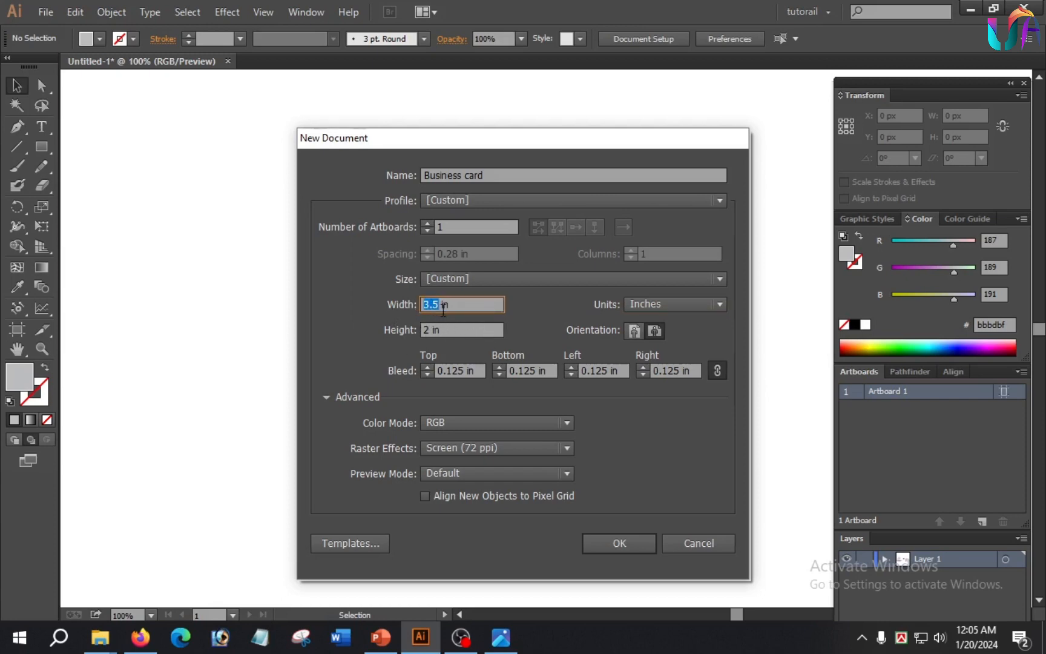
{"action": "double_click", "coordinate": [432, 329]}
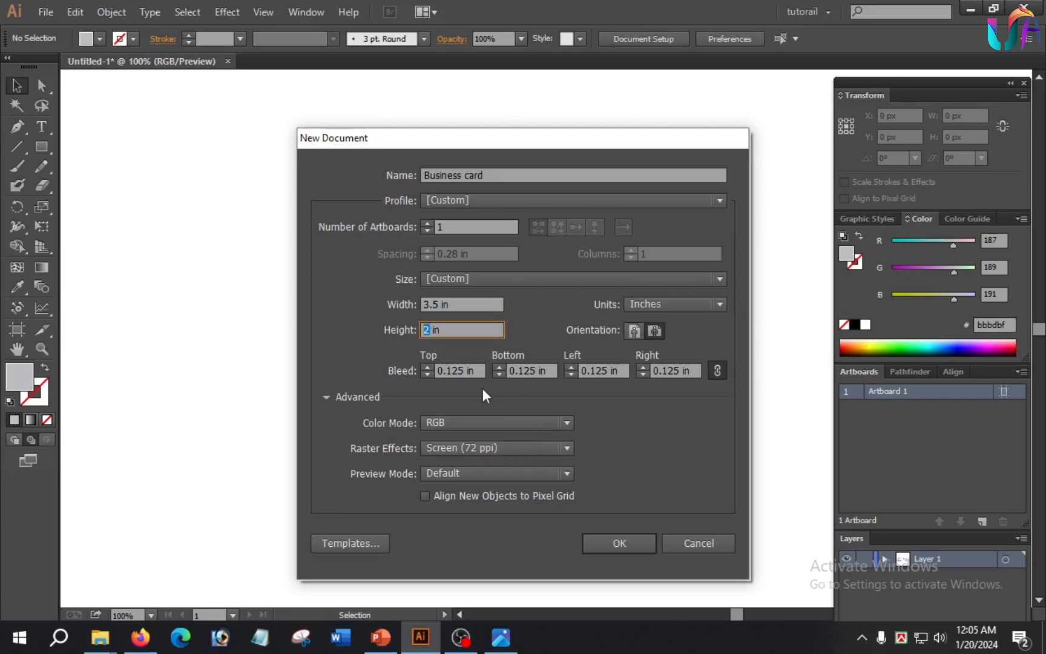
{"action": "left_click", "coordinate": [427, 372]}
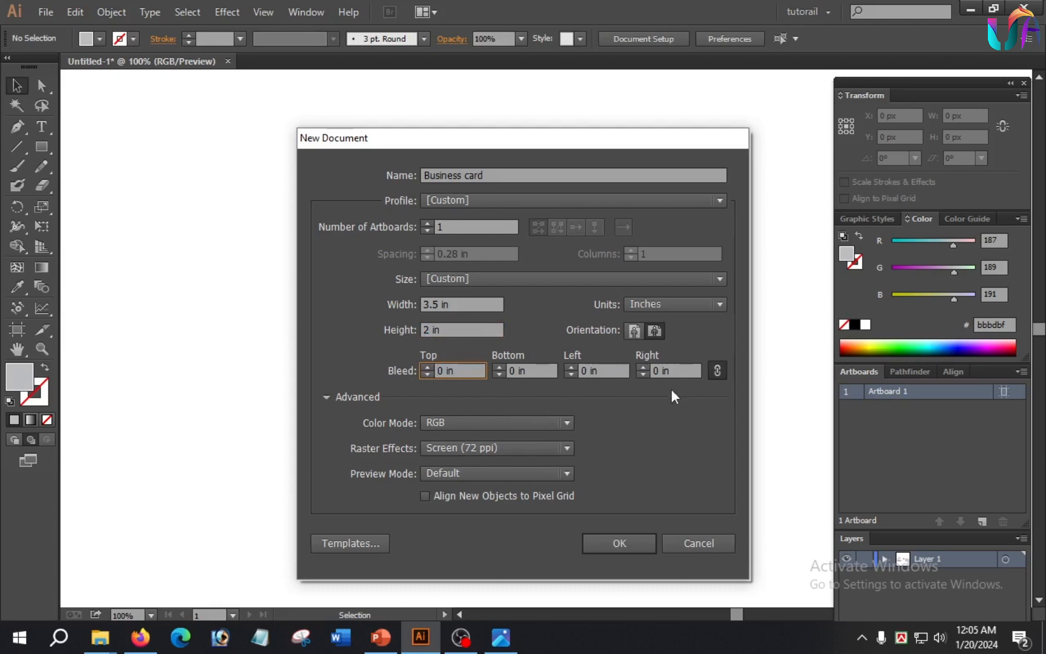
{"action": "left_click", "coordinate": [428, 365]}
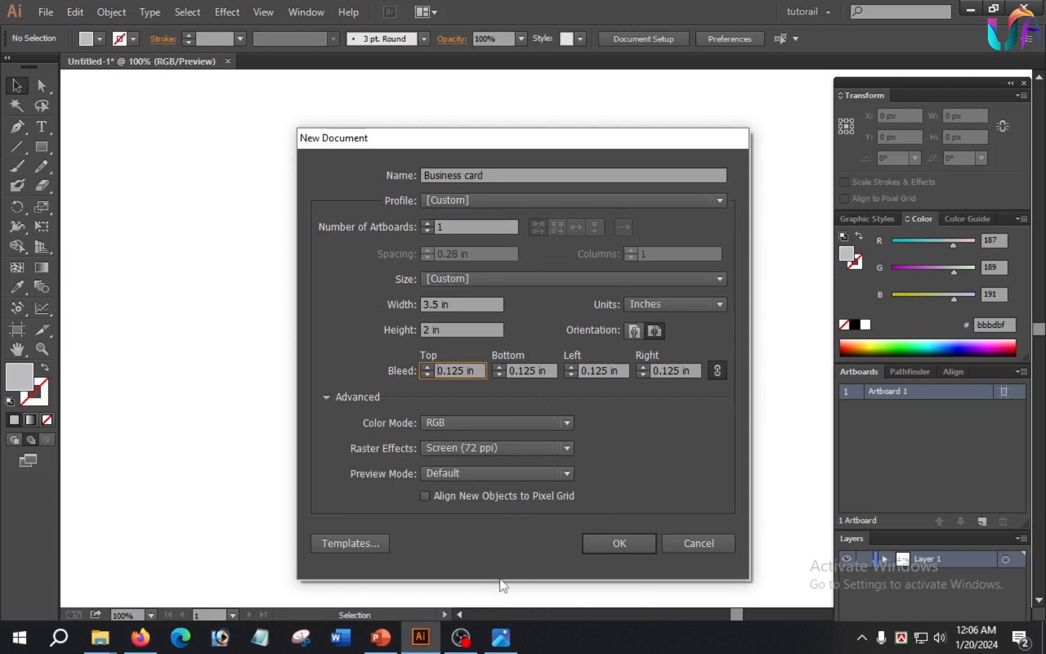
{"action": "left_click", "coordinate": [623, 543]}
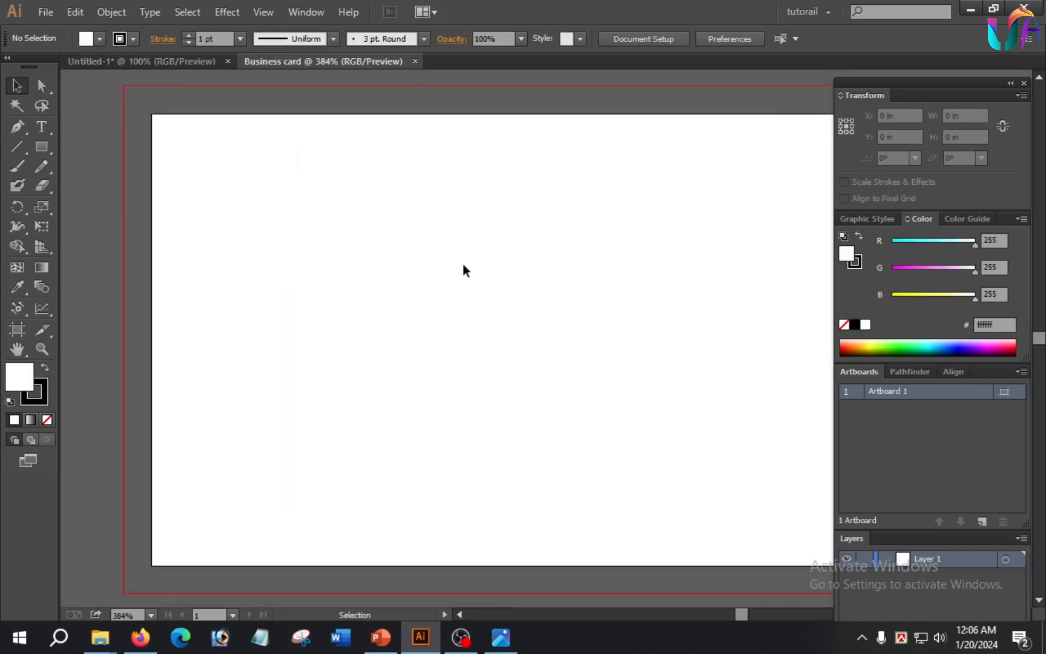
Step: Draw a 3.5 × 2 in rectangle that covers the whole artboard
{"action": "scroll", "coordinate": [470, 271], "scroll_direction": "down", "scroll_amount": 2}
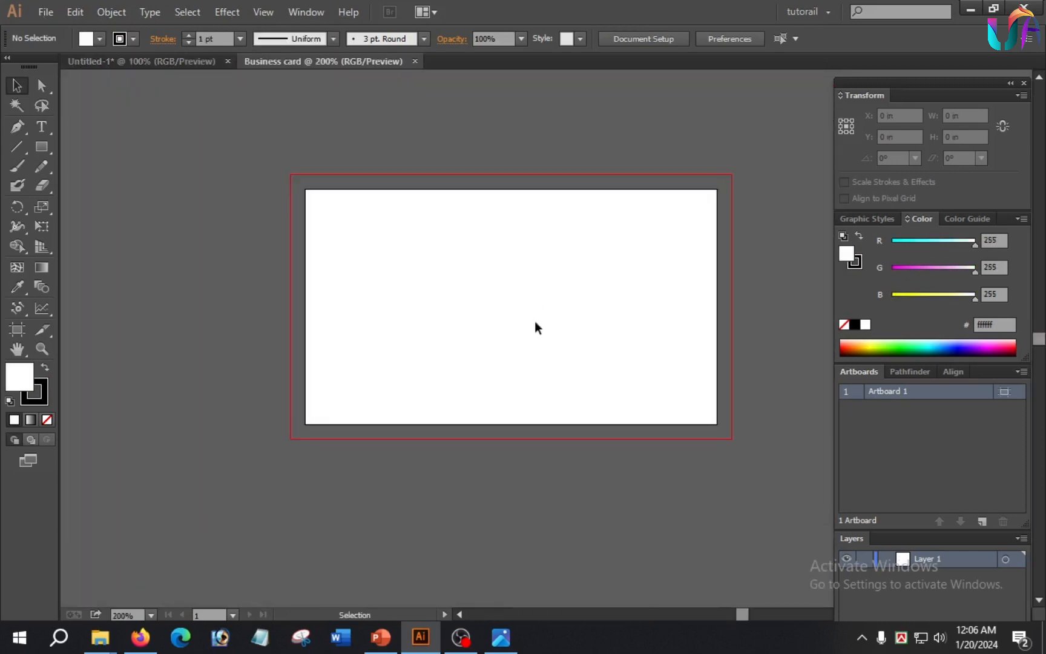
{"action": "scroll", "coordinate": [502, 303], "scroll_direction": "up", "scroll_amount": 1}
{"action": "scroll", "coordinate": [521, 298], "scroll_direction": "down", "scroll_amount": 1}
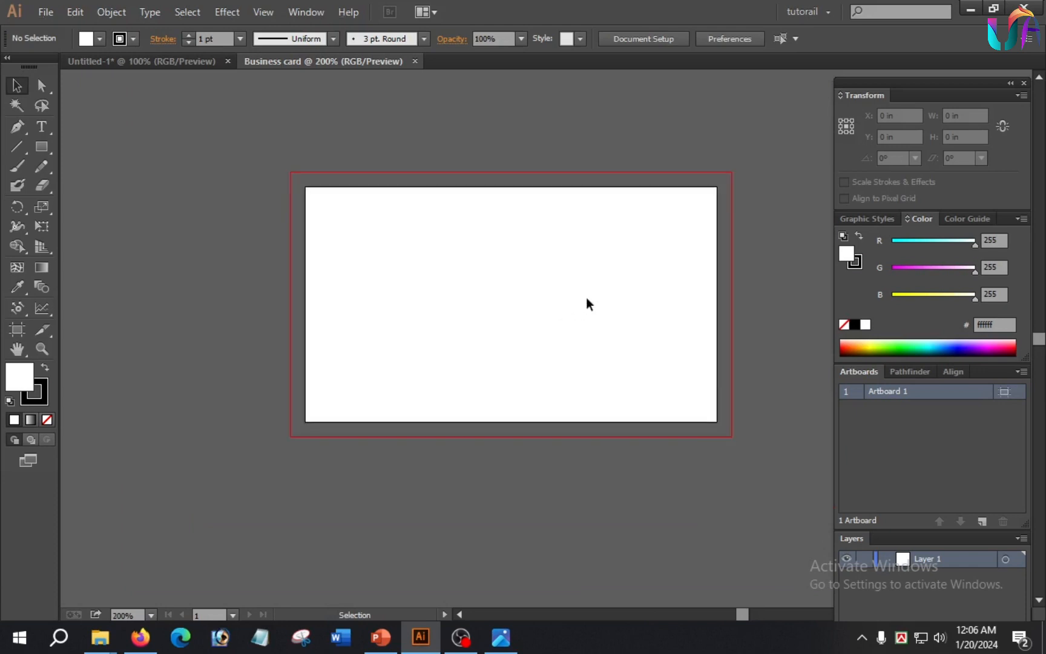
{"action": "left_click_drag", "start_coordinate": [548, 278], "coordinate": [492, 302]}
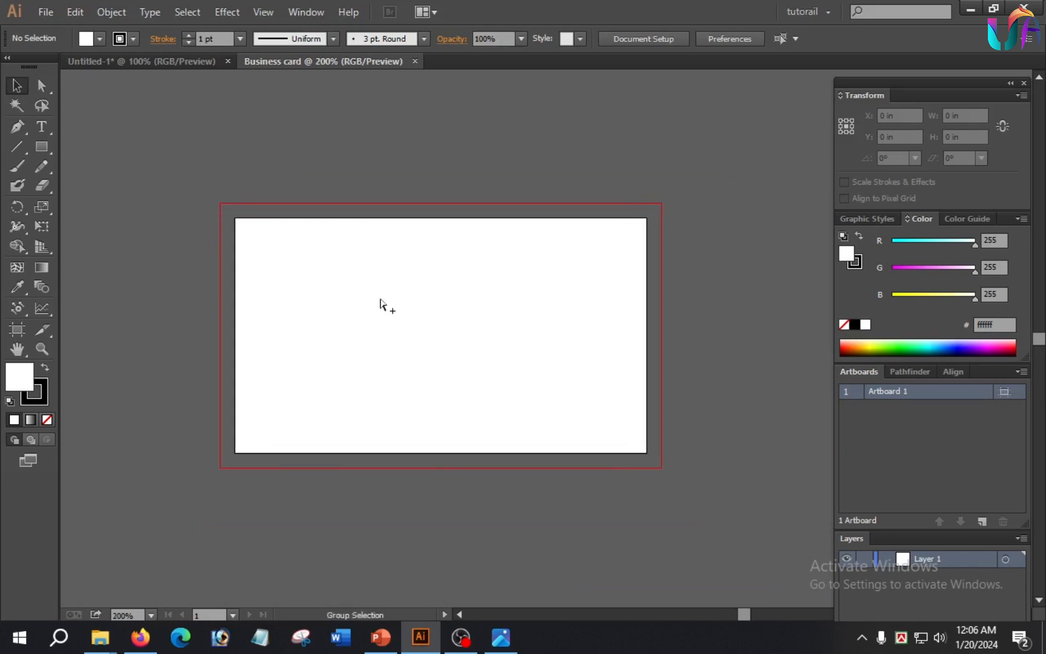
{"action": "left_click", "coordinate": [41, 146]}
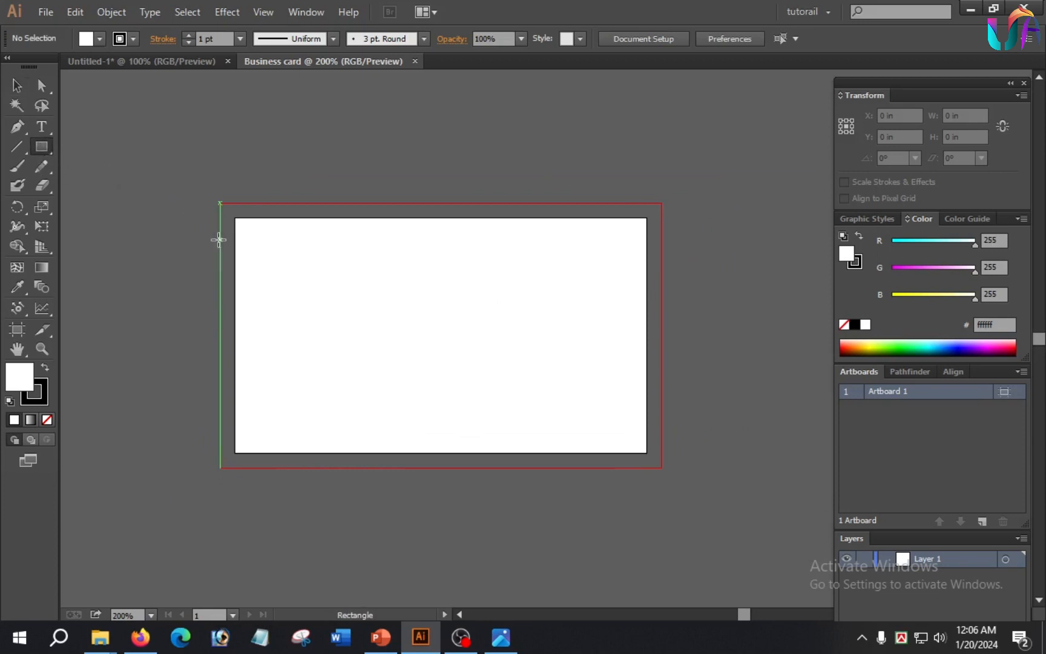
{"action": "left_click_drag", "start_coordinate": [235, 218], "coordinate": [647, 453]}
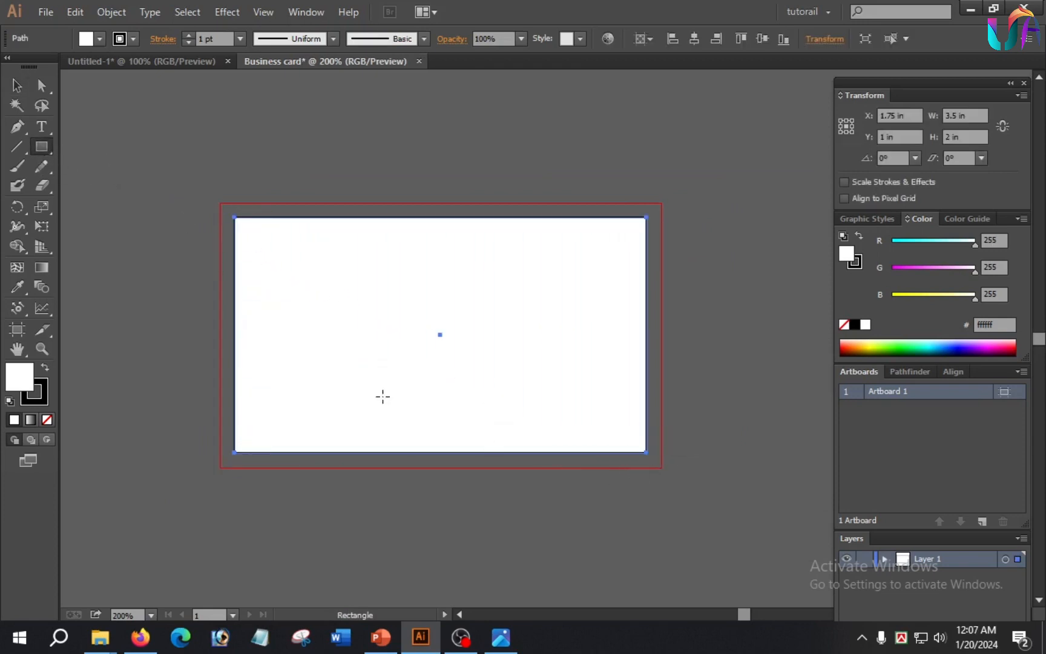
Step: Open Offset Path for the artboard-sized rectangle and set the joins to Miter
{"action": "left_click", "coordinate": [121, 11]}
{"action": "mouse_move", "coordinate": [253, 343]}
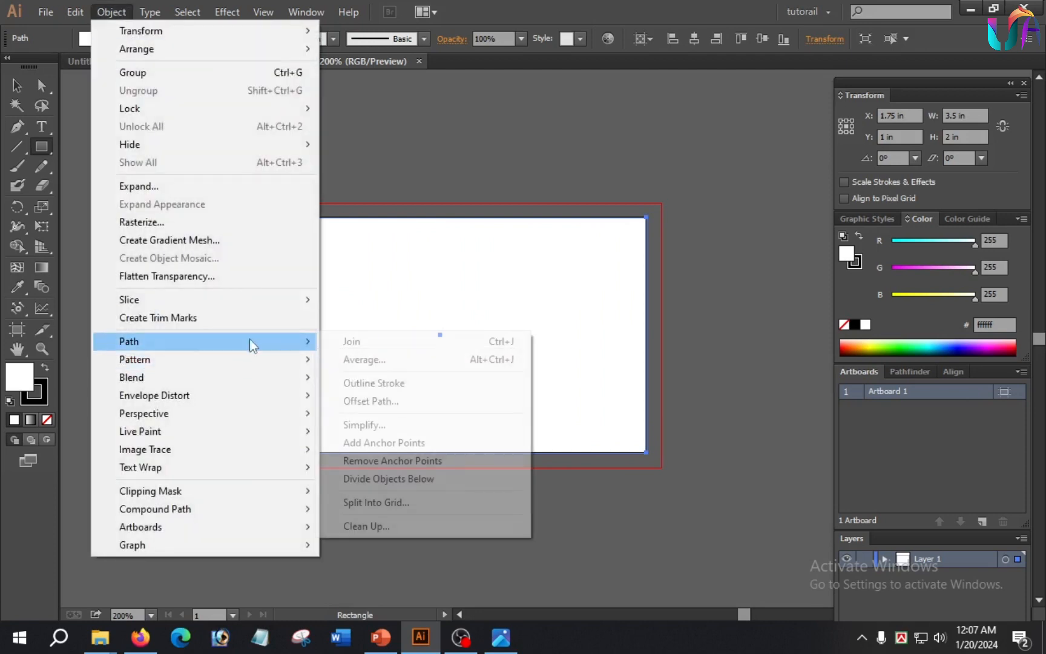
{"action": "left_click", "coordinate": [429, 399]}
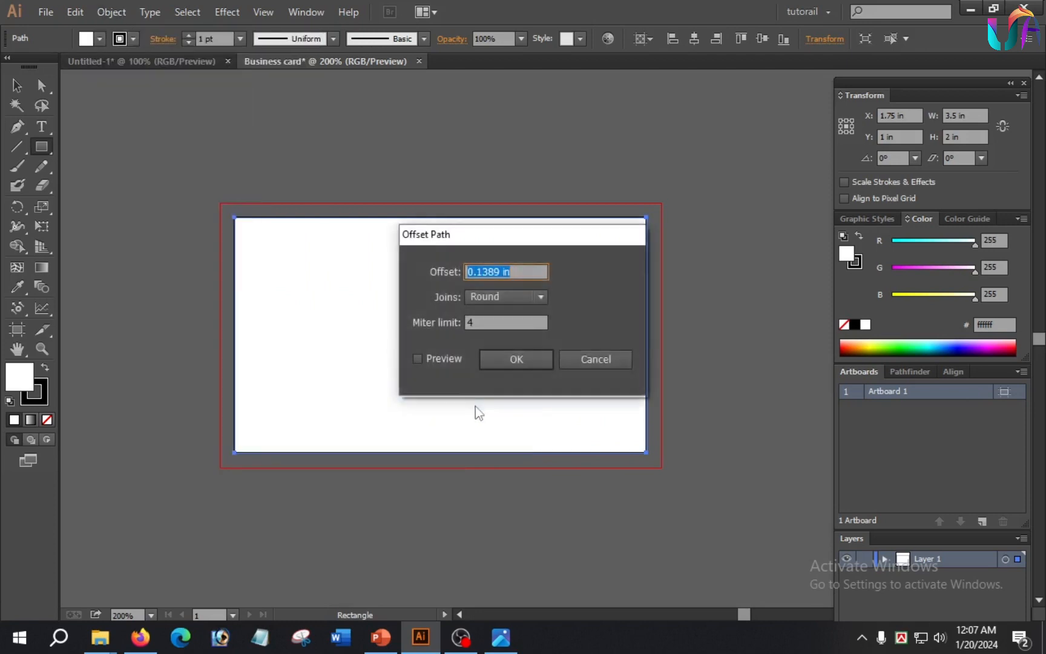
{"action": "left_click", "coordinate": [524, 296]}
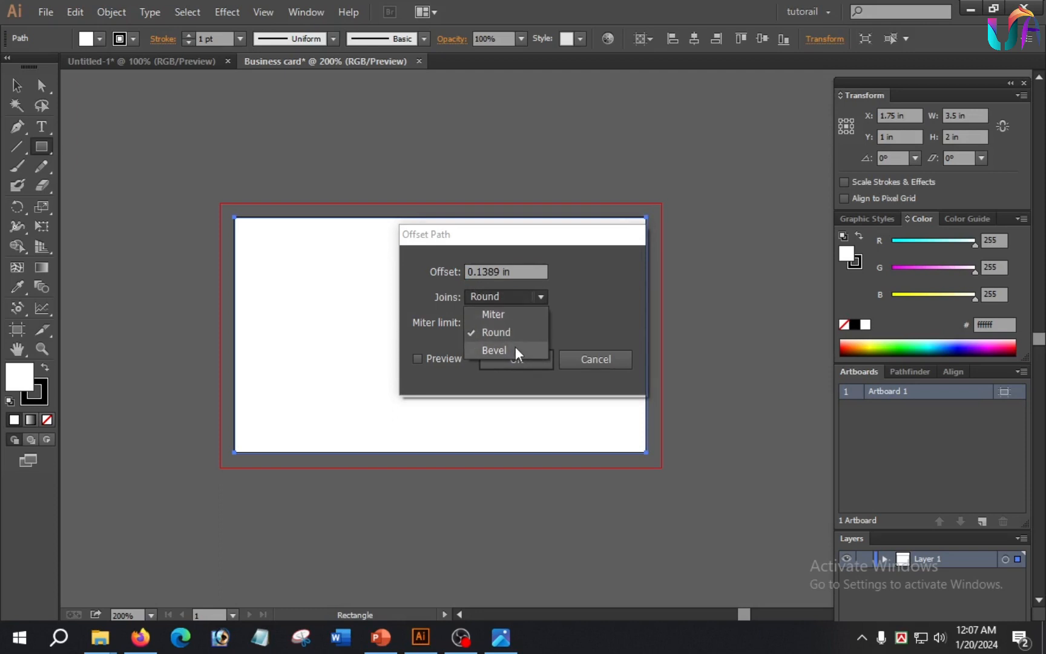
{"action": "left_click", "coordinate": [515, 313]}
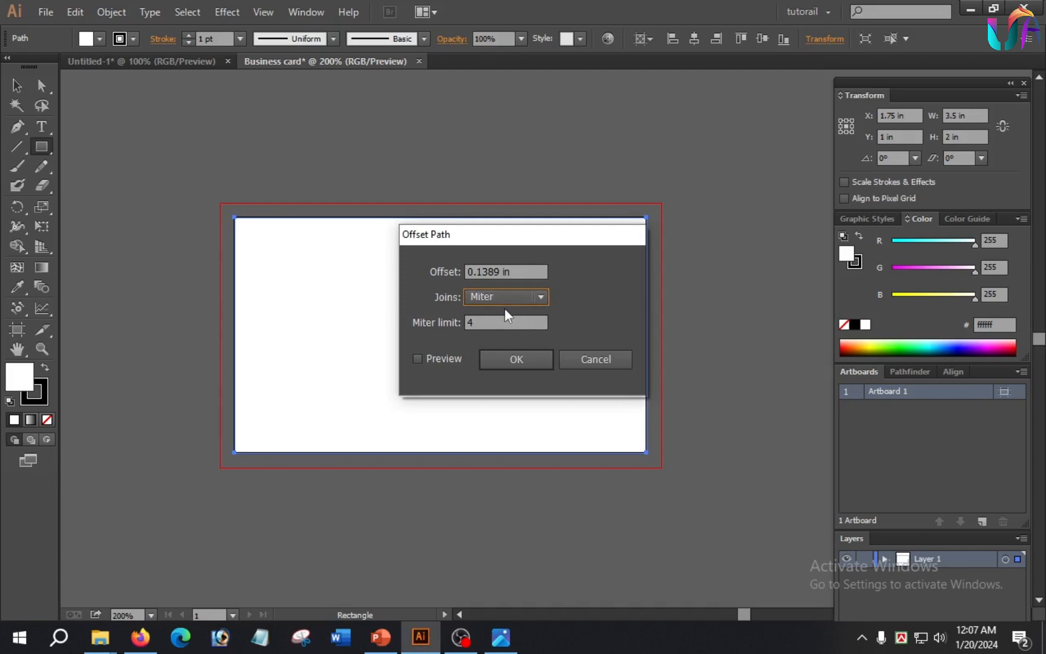
Step: Preview the rectangle's offset with Round and Bevel joins to compare the corner shapes
{"action": "left_click", "coordinate": [416, 357]}
{"action": "left_click", "coordinate": [416, 357]}
{"action": "left_click", "coordinate": [524, 295]}
{"action": "left_click", "coordinate": [512, 330]}
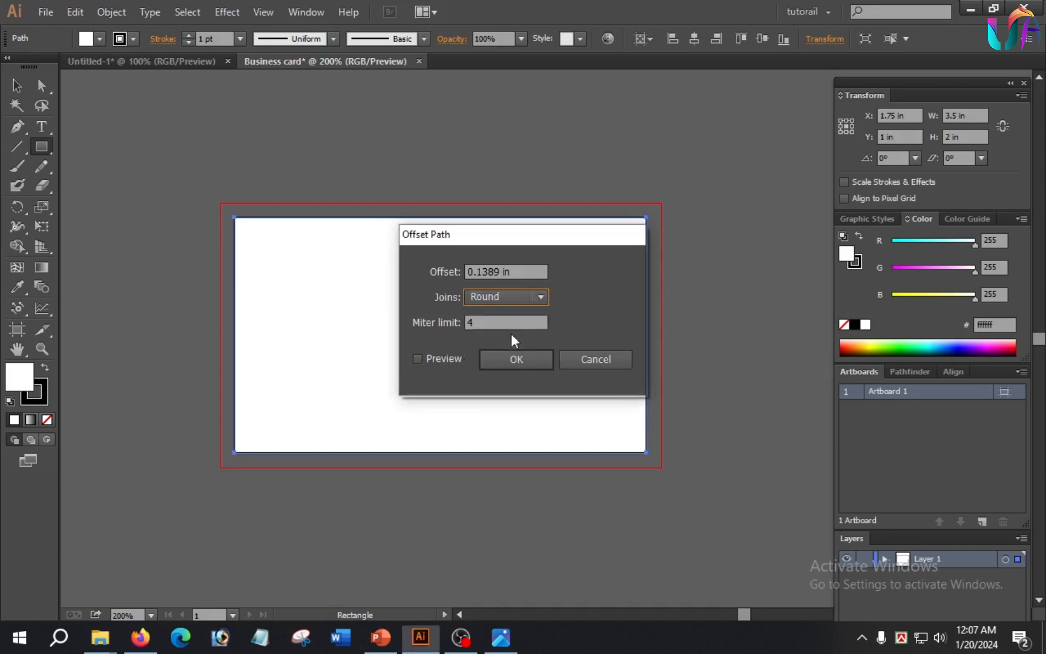
{"action": "left_click", "coordinate": [417, 357]}
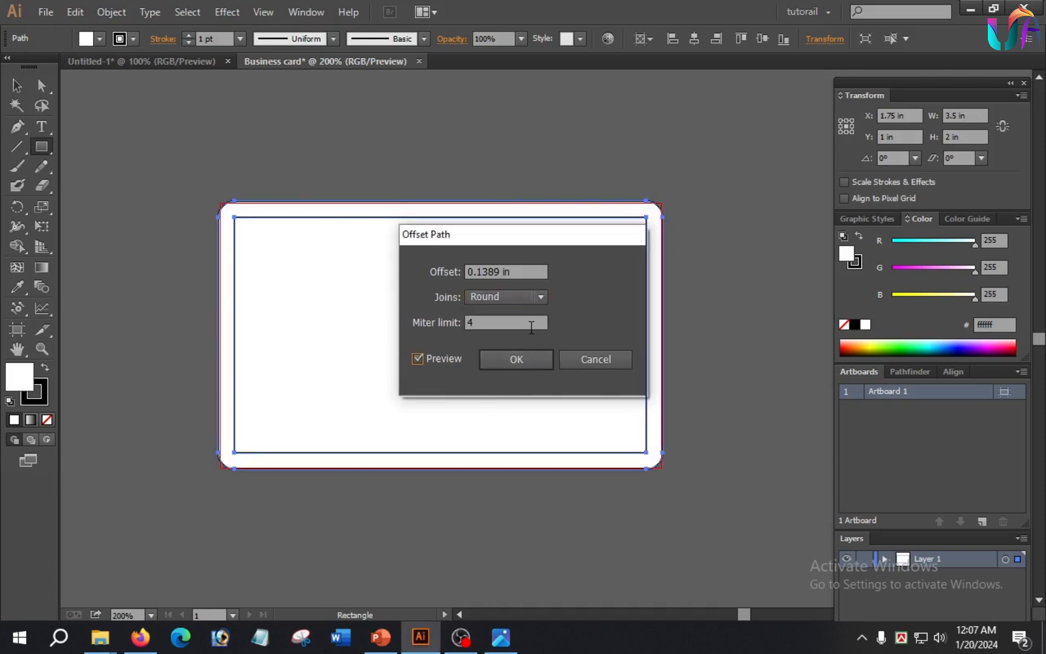
{"action": "left_click", "coordinate": [531, 296]}
{"action": "left_click", "coordinate": [496, 349]}
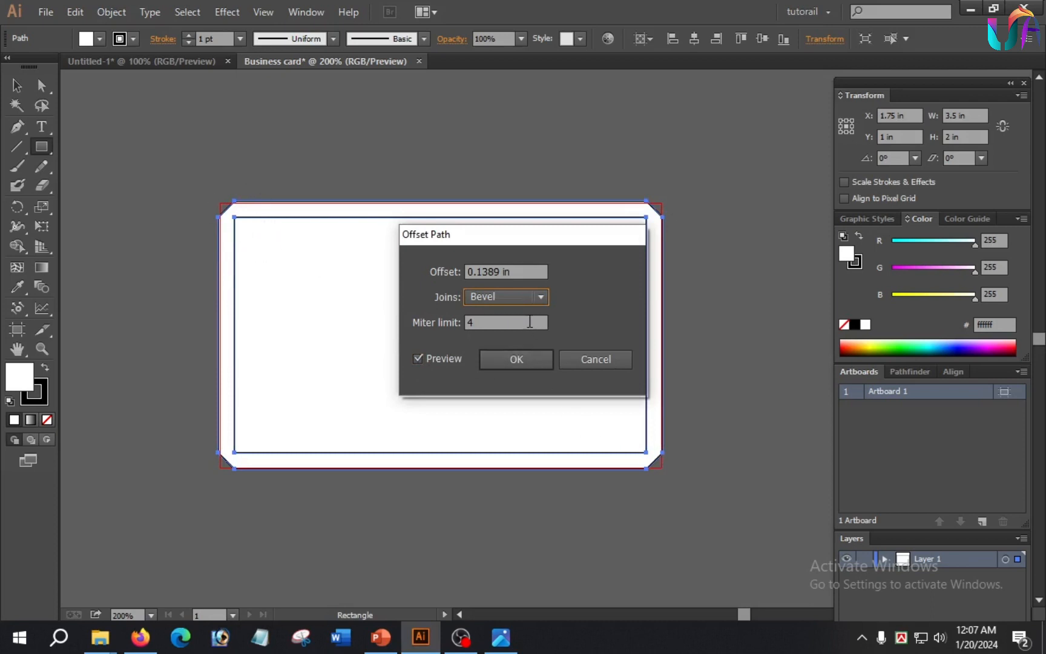
Step: Apply the 0.1389 in offset to the rectangle with Miter joins and a miter limit of 4
{"action": "left_click", "coordinate": [495, 296]}
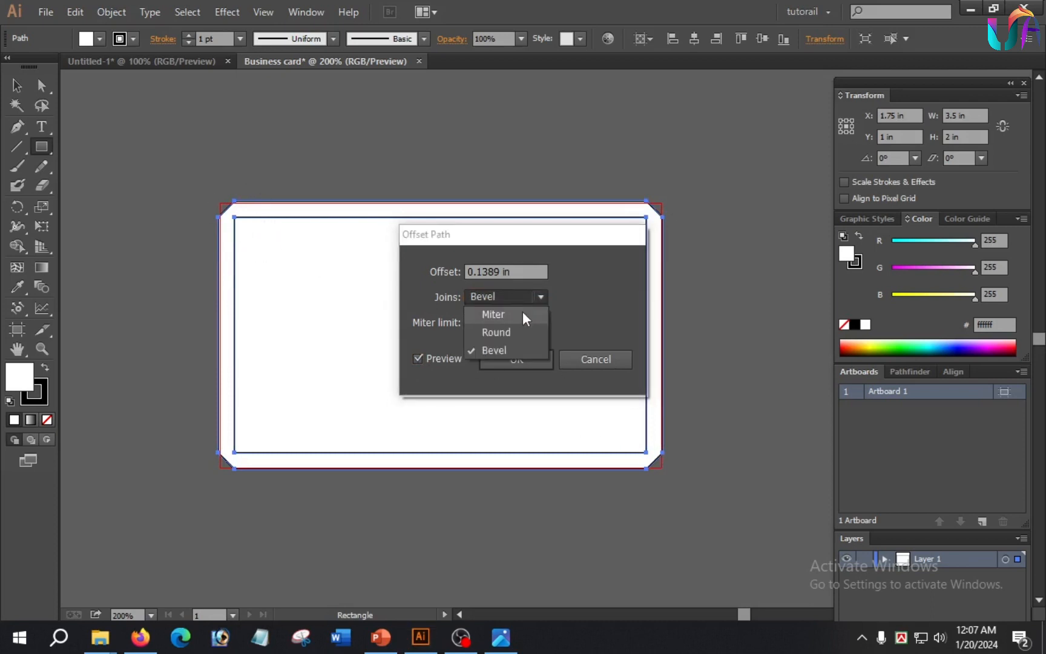
{"action": "left_click", "coordinate": [520, 314]}
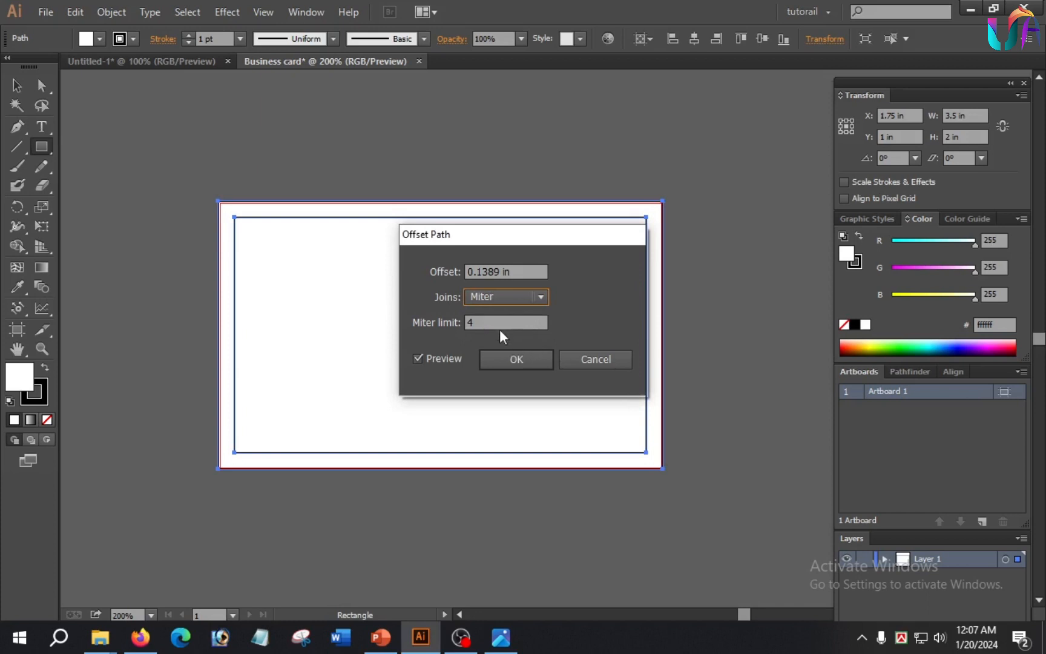
{"action": "left_click", "coordinate": [522, 355]}
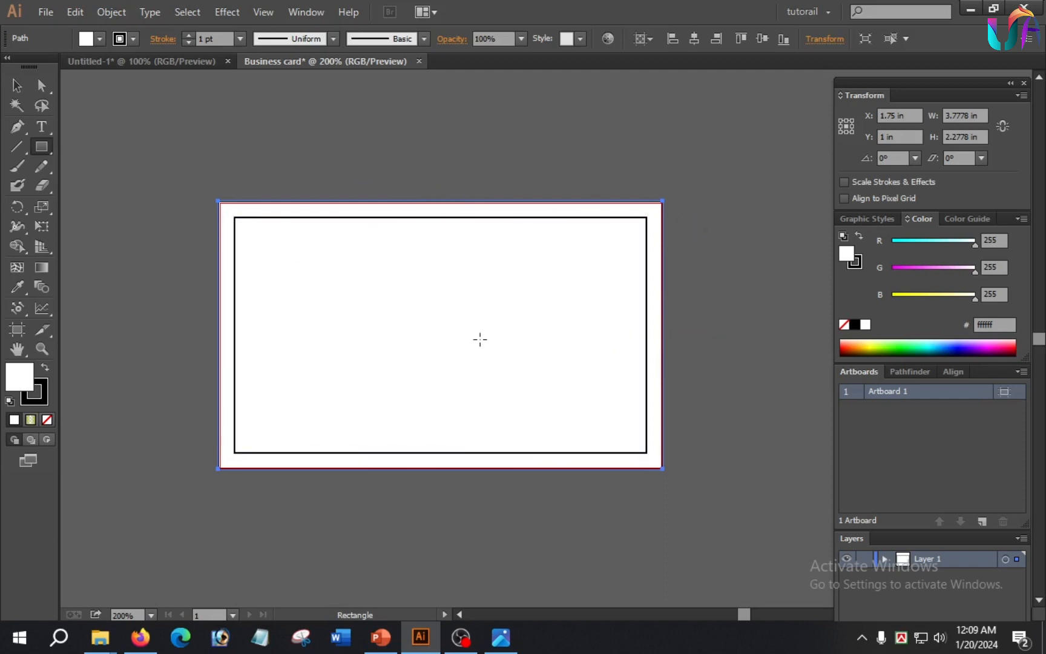
Step: Lock the selected outer offset rectangle
{"action": "left_click", "coordinate": [111, 10]}
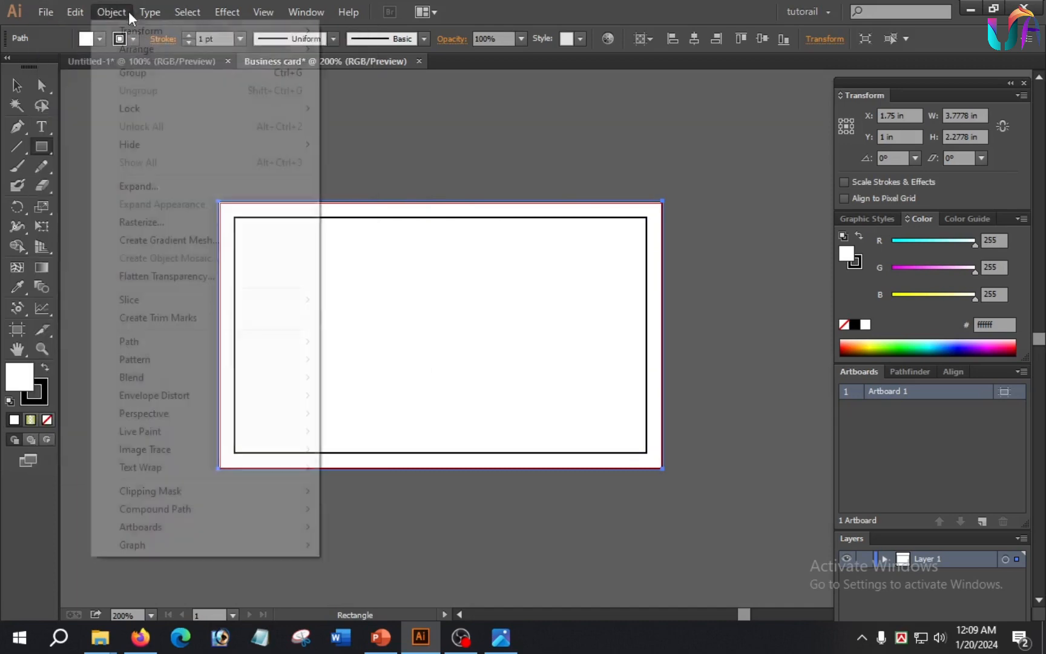
{"action": "mouse_move", "coordinate": [140, 105]}
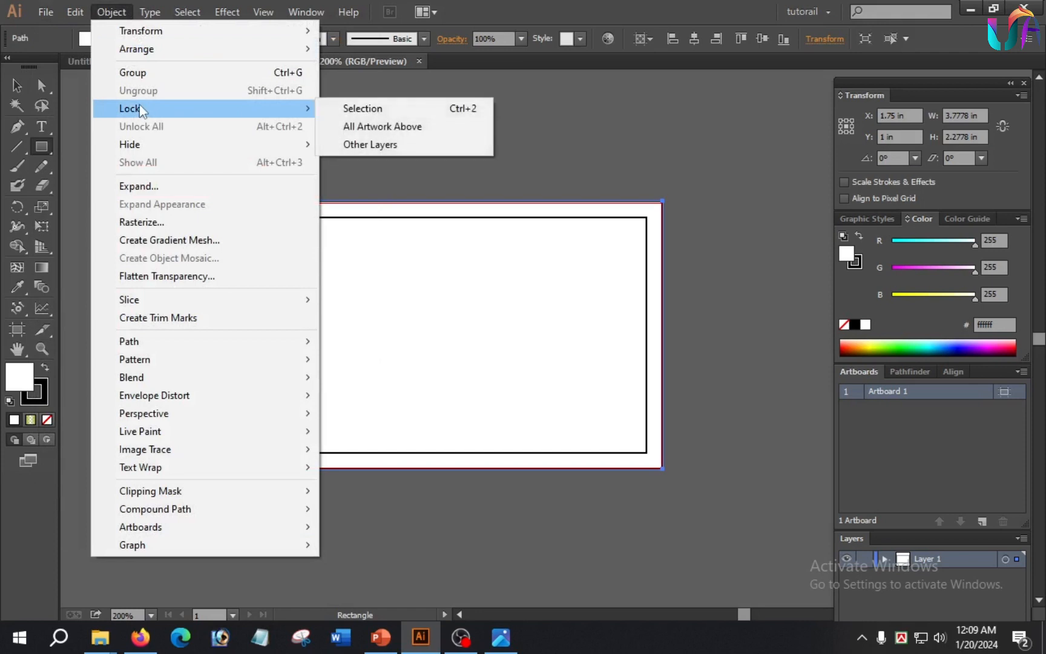
{"action": "left_click", "coordinate": [368, 108]}
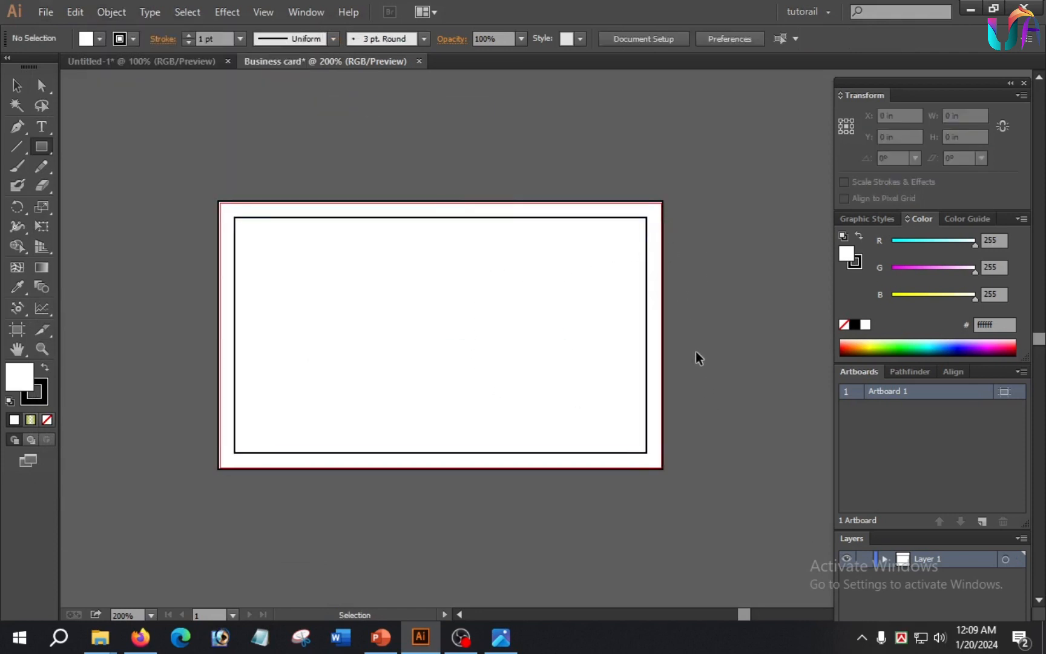
Step: Select the inner 3.5 × 2 in rectangle and fill it with the green-white-green gradient swatch
{"action": "key", "text": "m"}
{"action": "key", "text": "v"}
{"action": "left_click", "coordinate": [339, 223]}
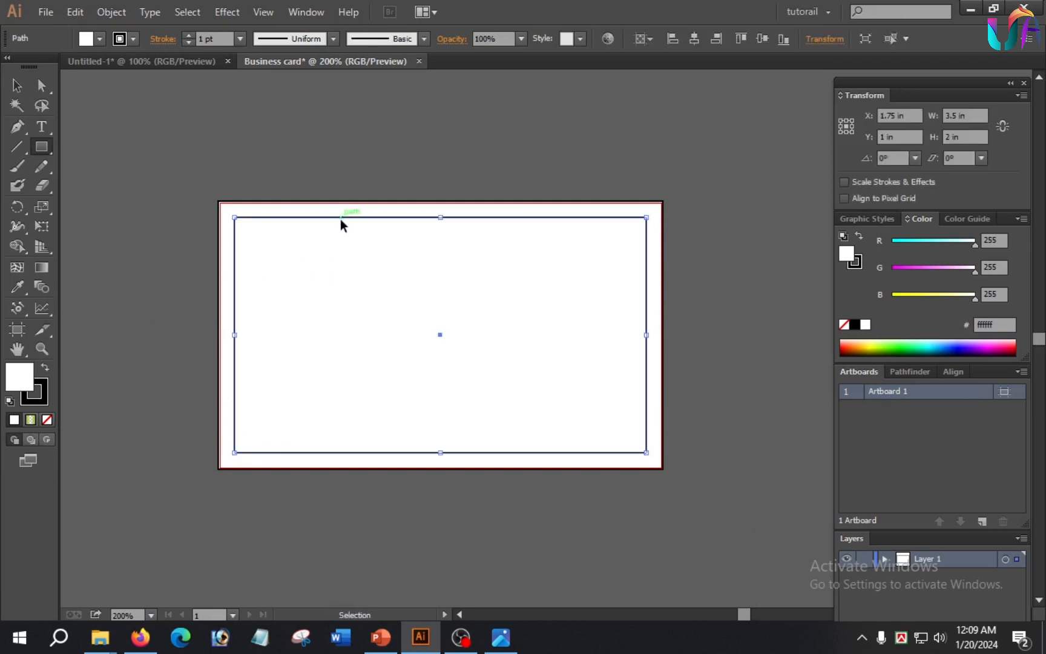
{"action": "key", "text": "m"}
{"action": "left_click", "coordinate": [100, 39]}
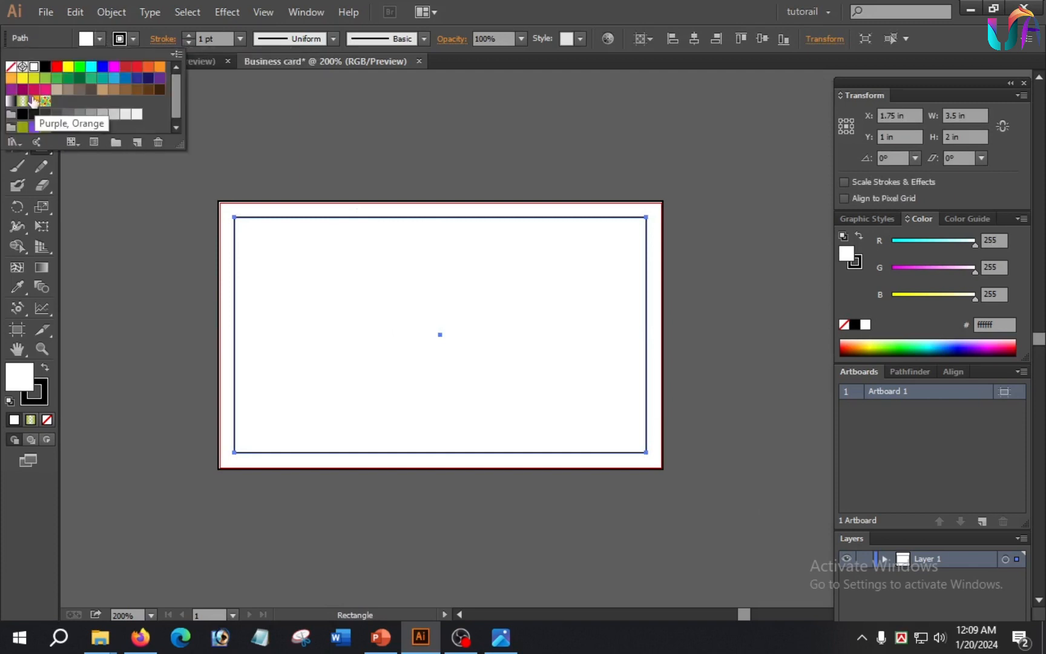
{"action": "left_click", "coordinate": [25, 101]}
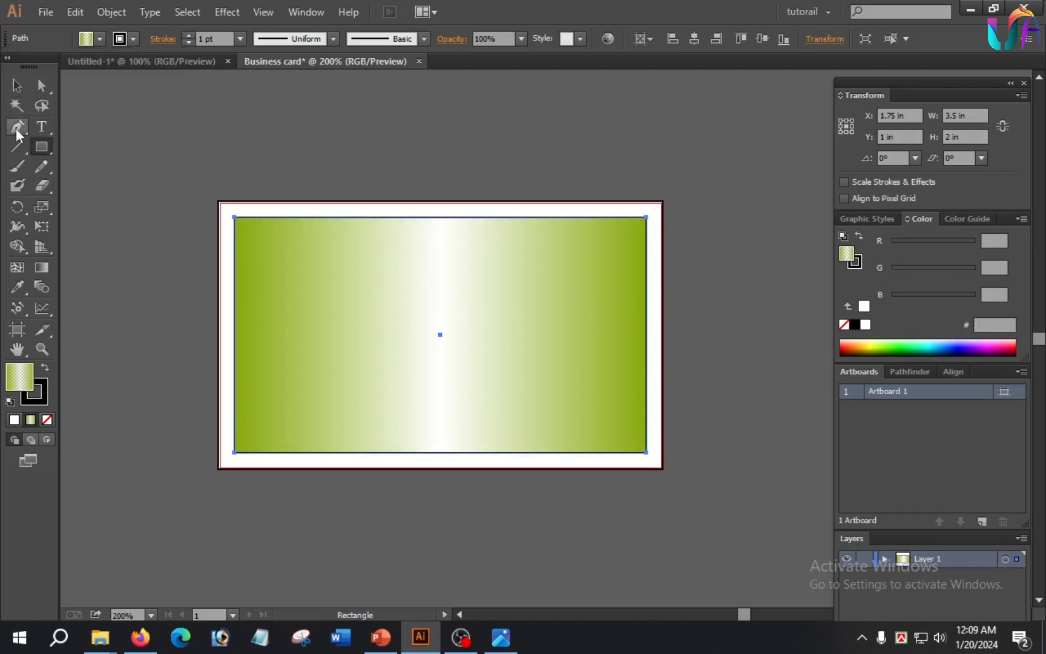
Step: Draw a closed curved Pen shape sweeping from the card's lower-left bleed corner past its upper-right side, and fill it blue (#1e00a2)
{"action": "left_click", "coordinate": [17, 128]}
{"action": "left_click_drag", "start_coordinate": [17, 133], "coordinate": [106, 128]}
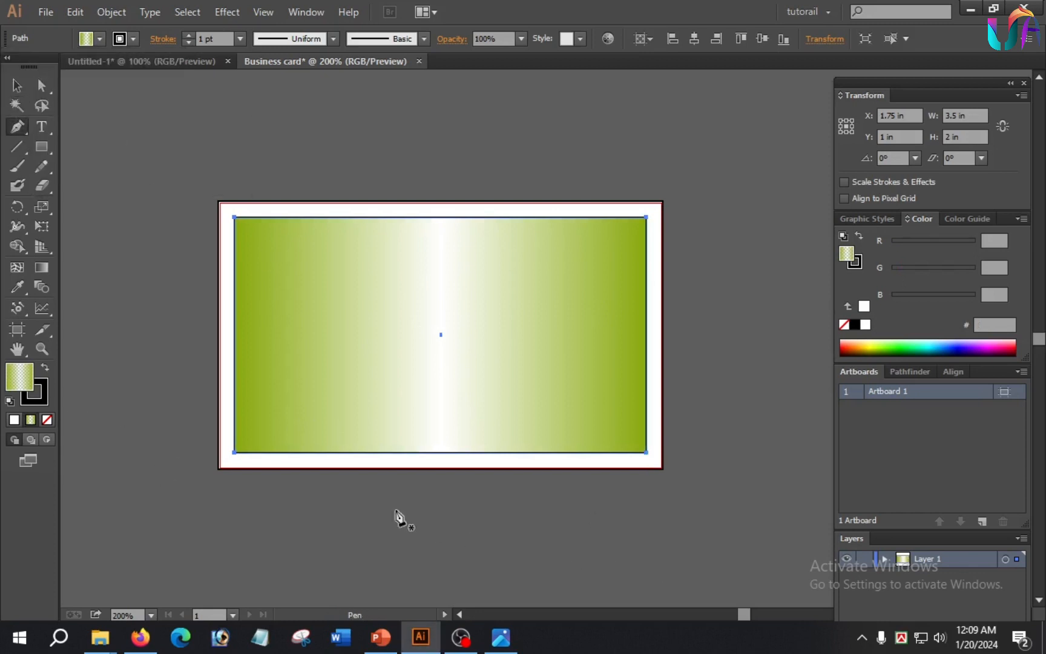
{"action": "scroll", "coordinate": [277, 477], "scroll_direction": "down", "scroll_amount": 2}
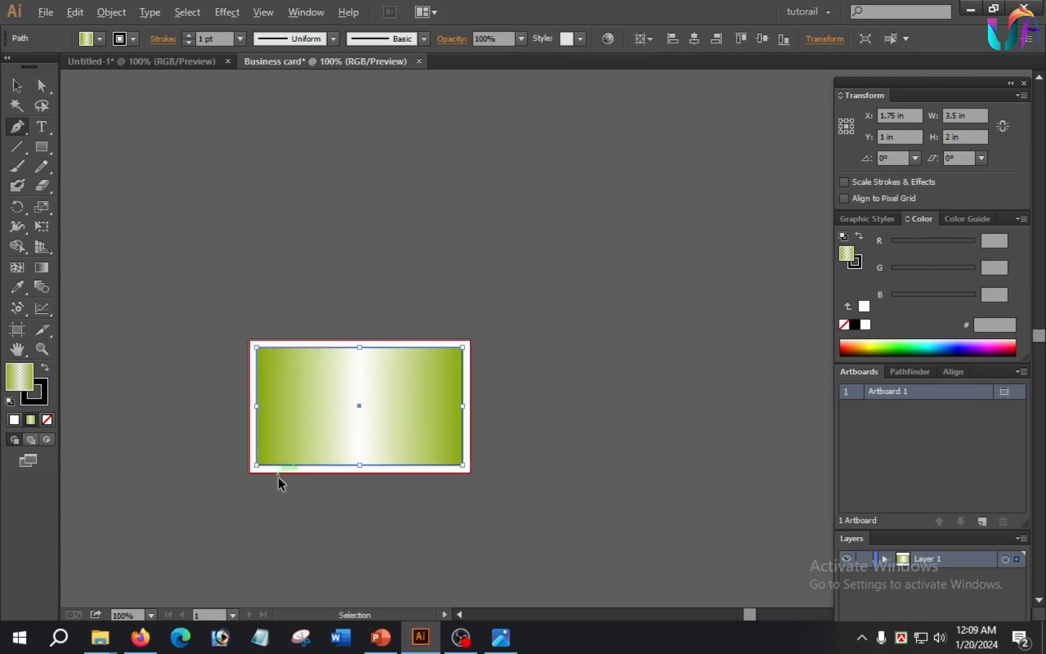
{"action": "left_click", "coordinate": [248, 472]}
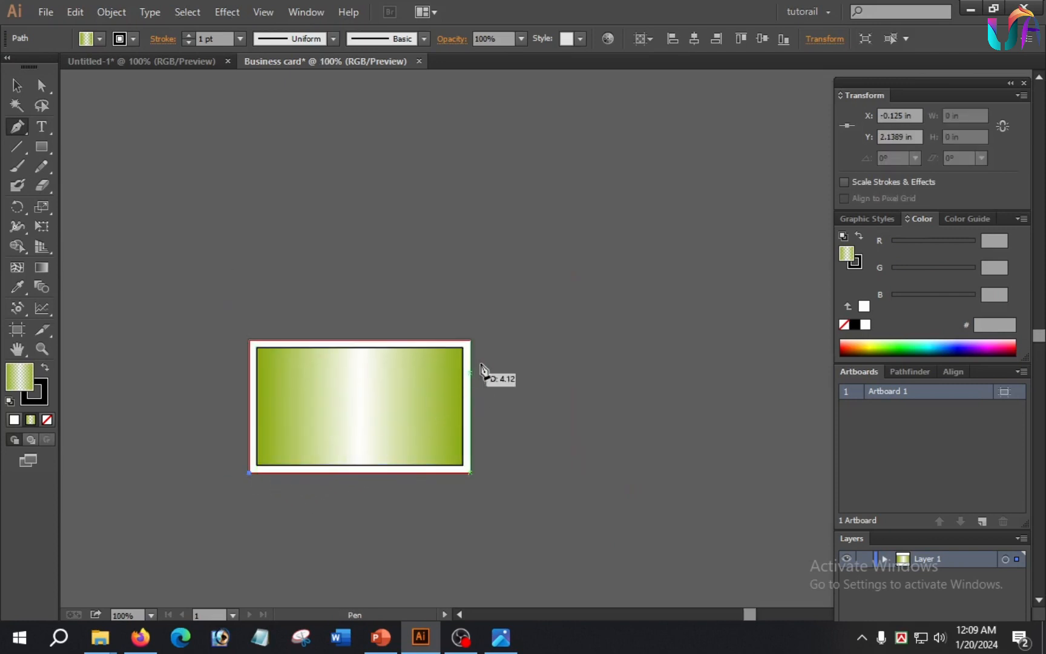
{"action": "left_click_drag", "start_coordinate": [482, 348], "coordinate": [577, 229]}
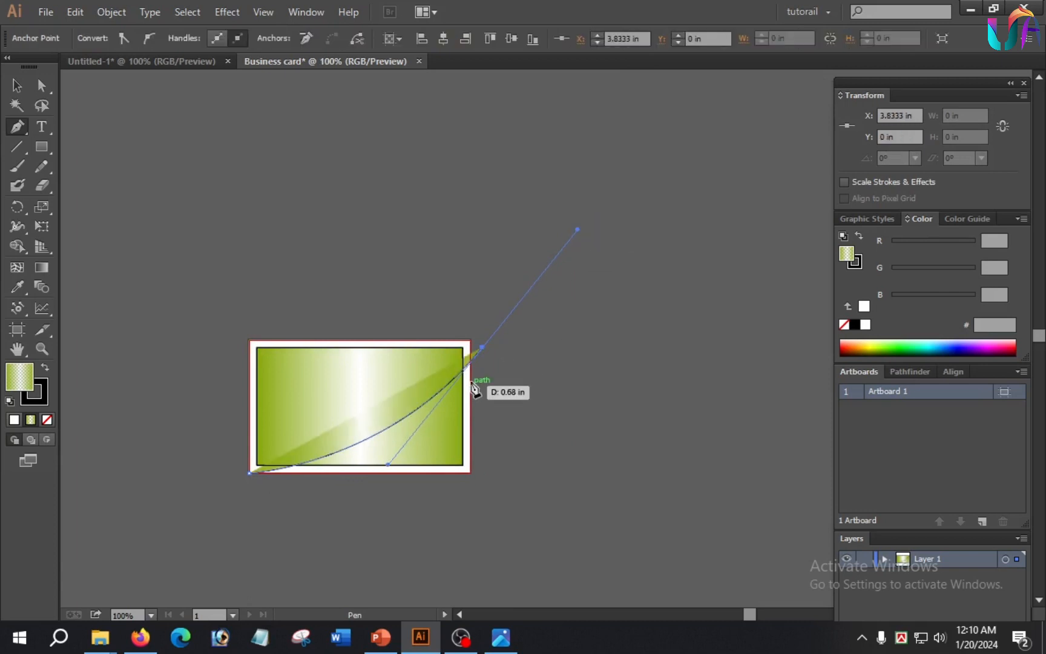
{"action": "left_click", "coordinate": [488, 354]}
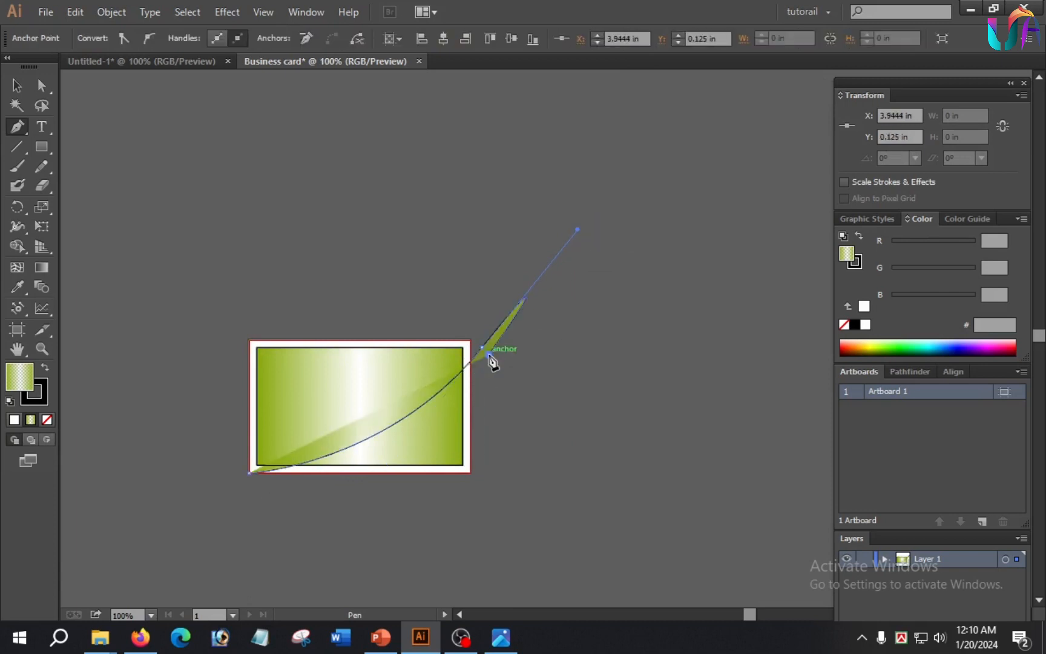
{"action": "left_click", "coordinate": [493, 492]}
{"action": "left_click", "coordinate": [253, 492]}
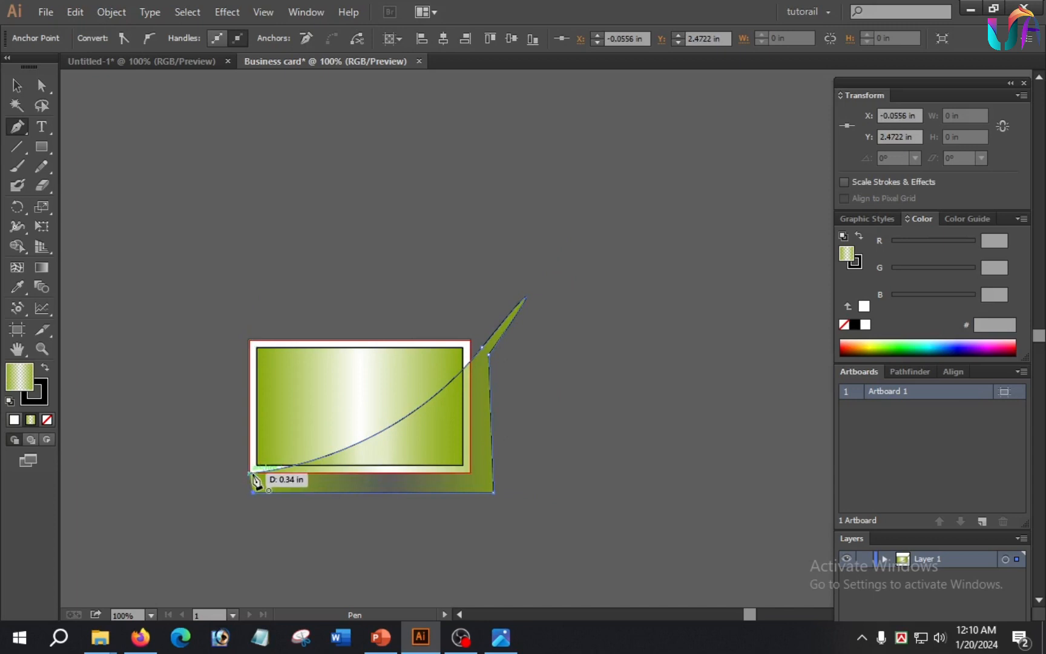
{"action": "left_click", "coordinate": [248, 473]}
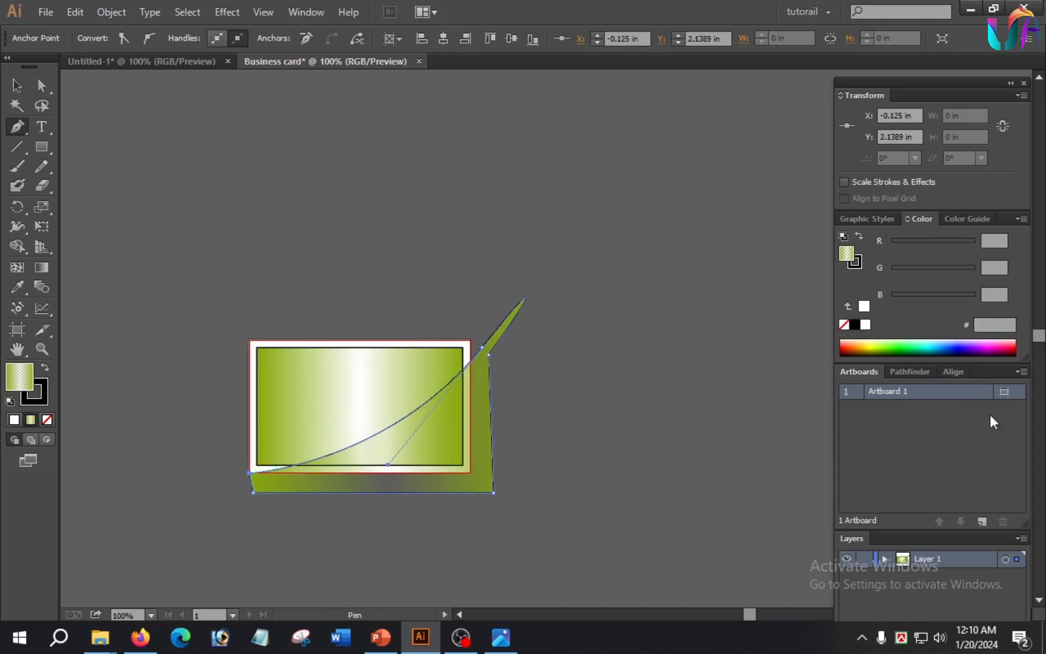
{"action": "left_click", "coordinate": [964, 346]}
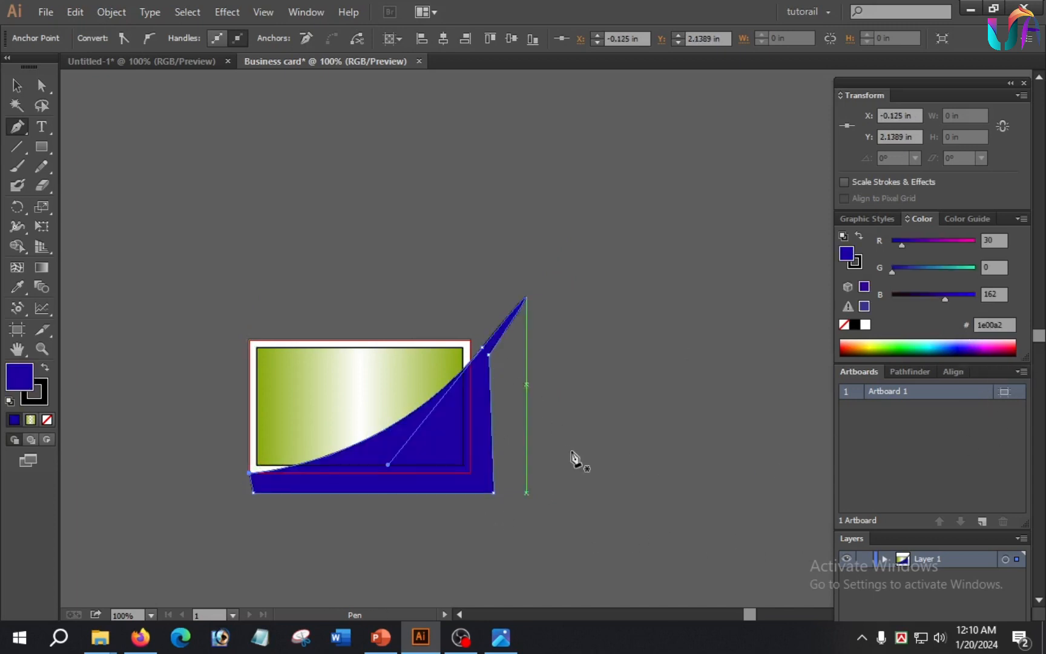
Step: Rotate the blue curved shape slightly counterclockwise and move its left end back onto the card's lower-left bleed corner
{"action": "left_click", "coordinate": [17, 86]}
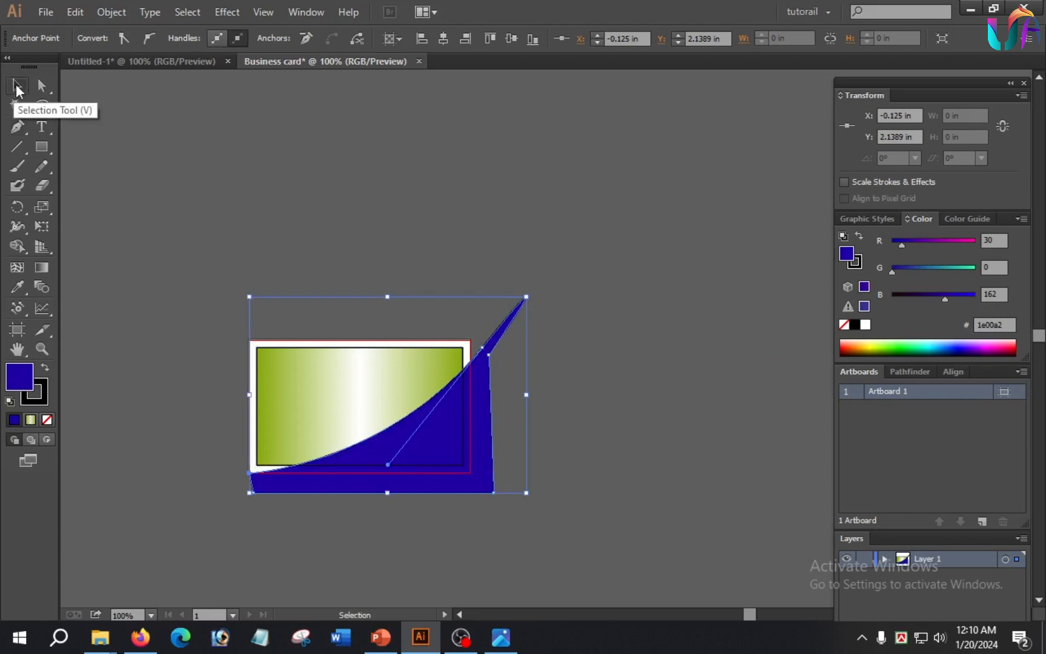
{"action": "scroll", "coordinate": [444, 472], "scroll_direction": "down", "scroll_amount": 1}
{"action": "scroll", "coordinate": [443, 472], "scroll_direction": "up", "scroll_amount": 3}
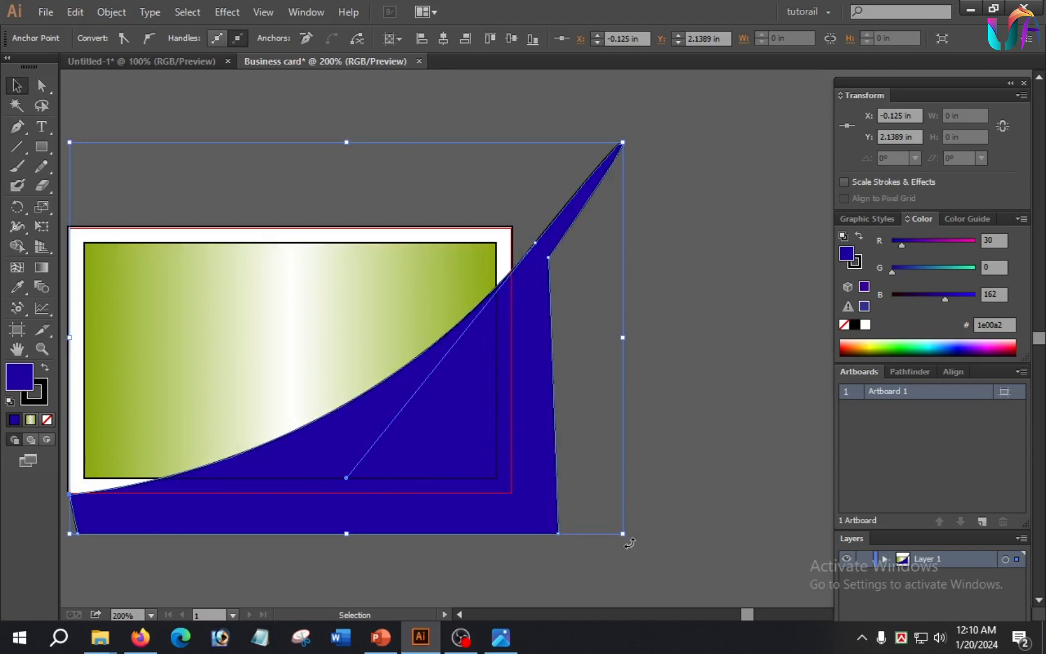
{"action": "left_click_drag", "start_coordinate": [627, 538], "coordinate": [652, 528]}
{"action": "scroll", "coordinate": [387, 517], "scroll_direction": "down", "scroll_amount": 1}
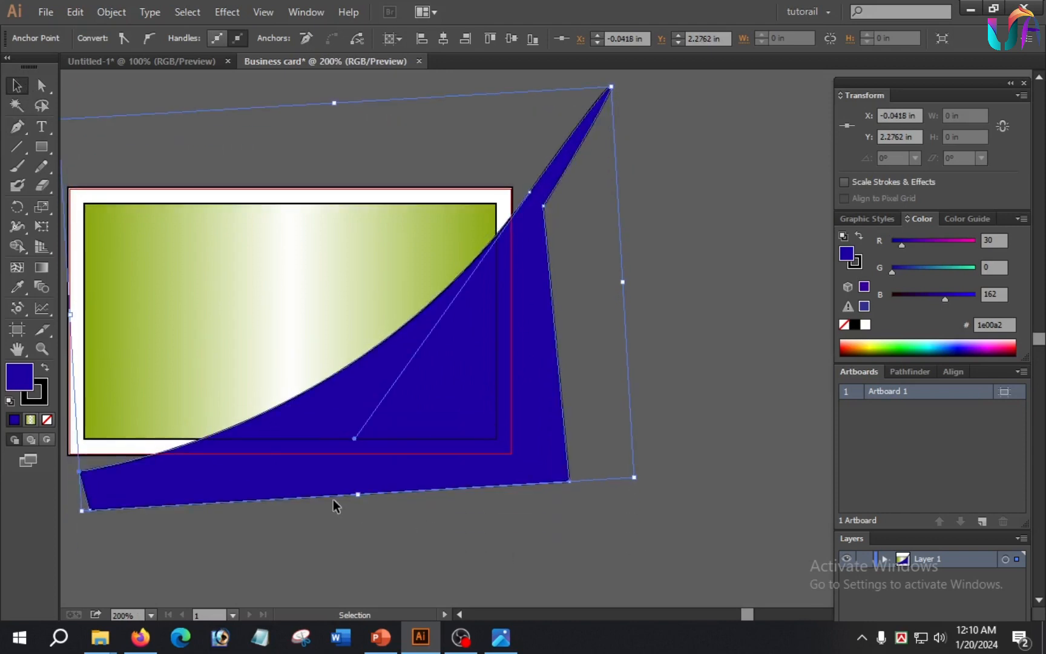
{"action": "scroll", "coordinate": [333, 502], "scroll_direction": "up", "scroll_amount": 1}
{"action": "scroll", "coordinate": [334, 500], "scroll_direction": "down", "scroll_amount": 2}
{"action": "left_click_drag", "start_coordinate": [477, 463], "coordinate": [468, 449]}
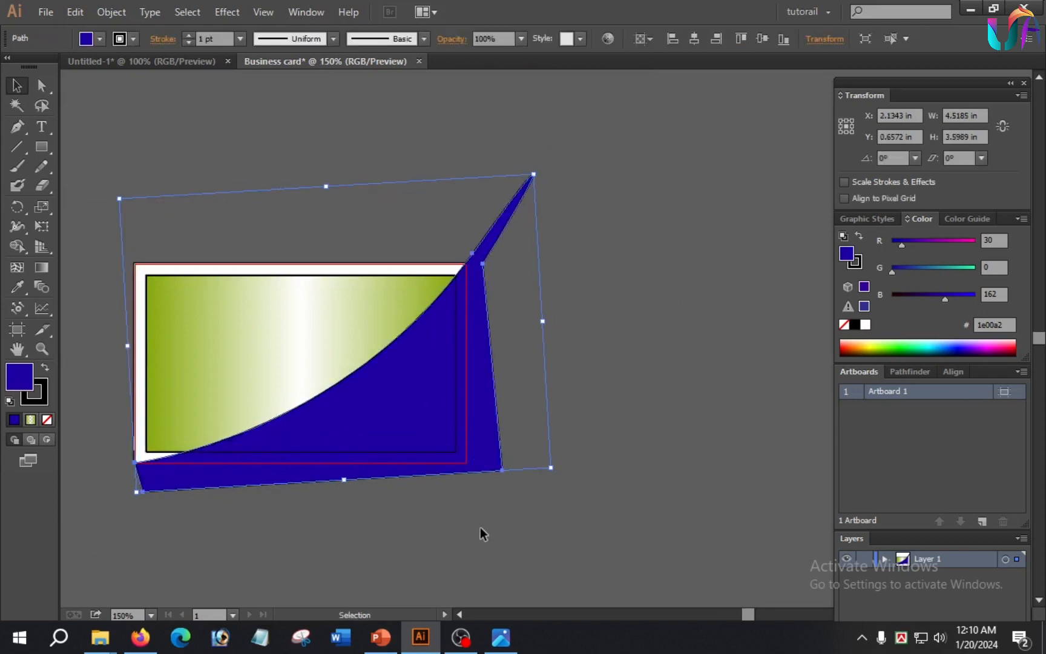
Step: Duplicate the curved shape slightly down and to the right, filling the copies green (#00ff7b) and crimson to form stacked bands
{"action": "left_click_drag", "start_coordinate": [452, 406], "coordinate": [502, 432]}
{"action": "left_click", "coordinate": [912, 348]}
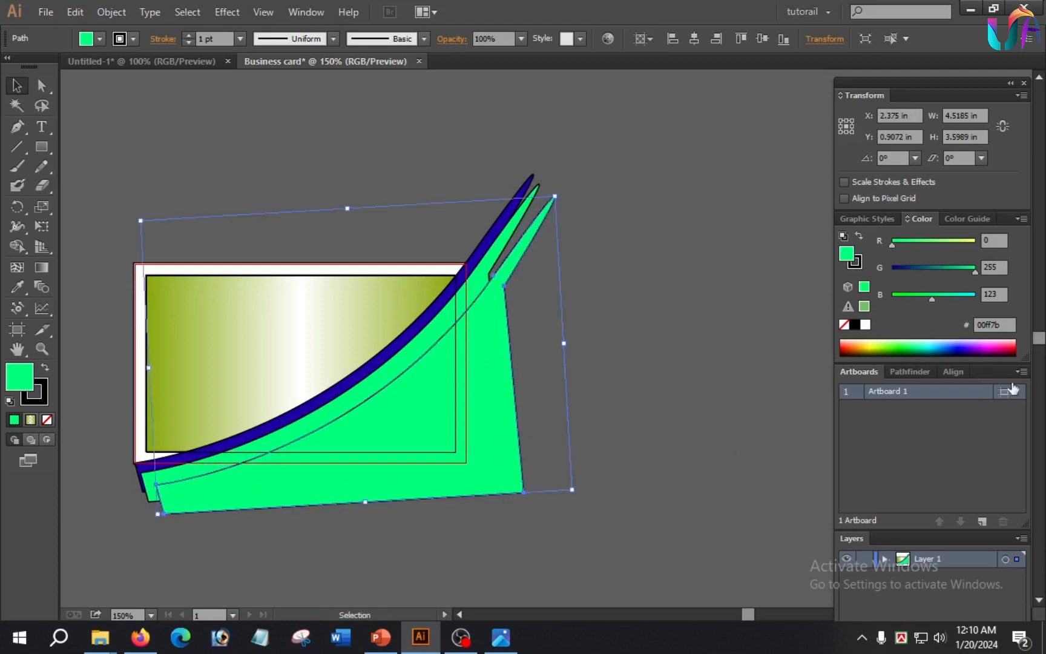
{"action": "left_click", "coordinate": [1006, 347]}
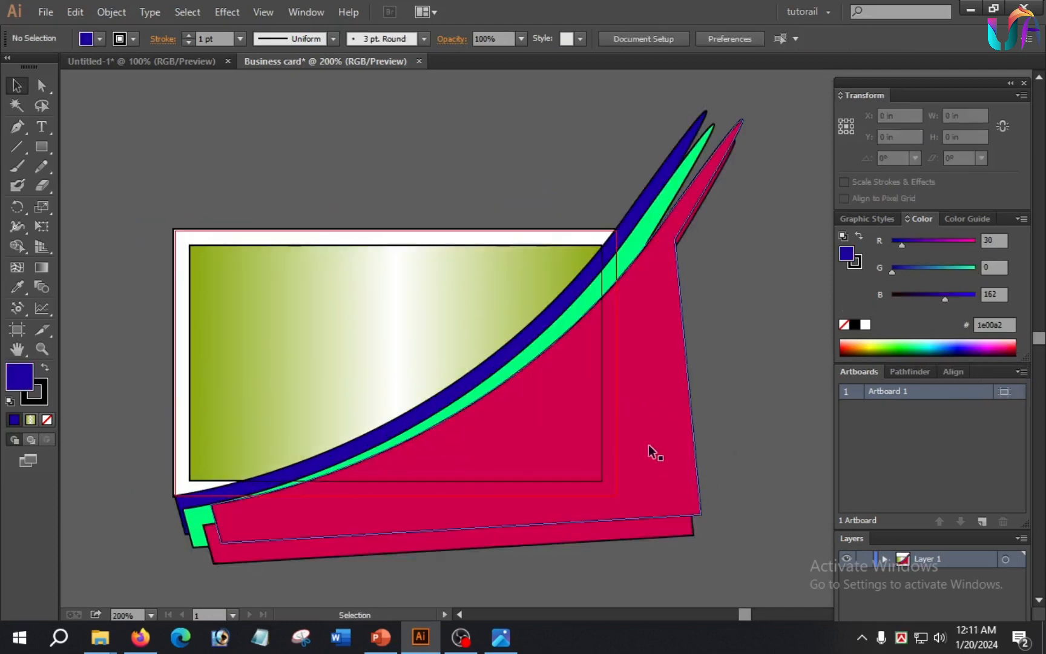
{"action": "scroll", "coordinate": [650, 322], "scroll_direction": "down", "scroll_amount": 1}
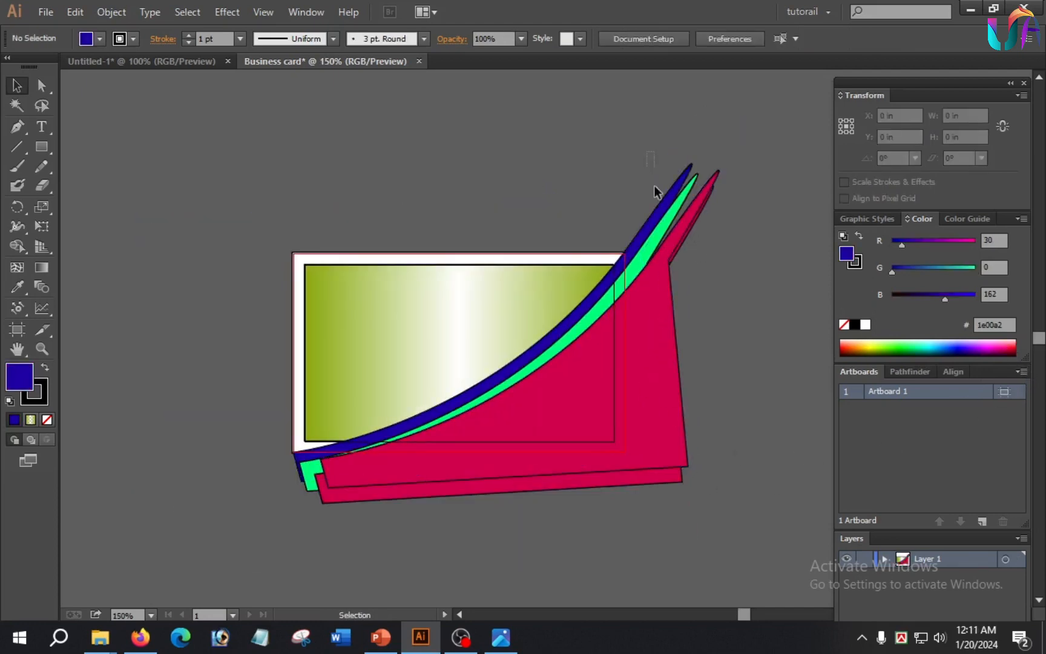
{"action": "left_click_drag", "start_coordinate": [712, 515], "coordinate": [730, 535]}
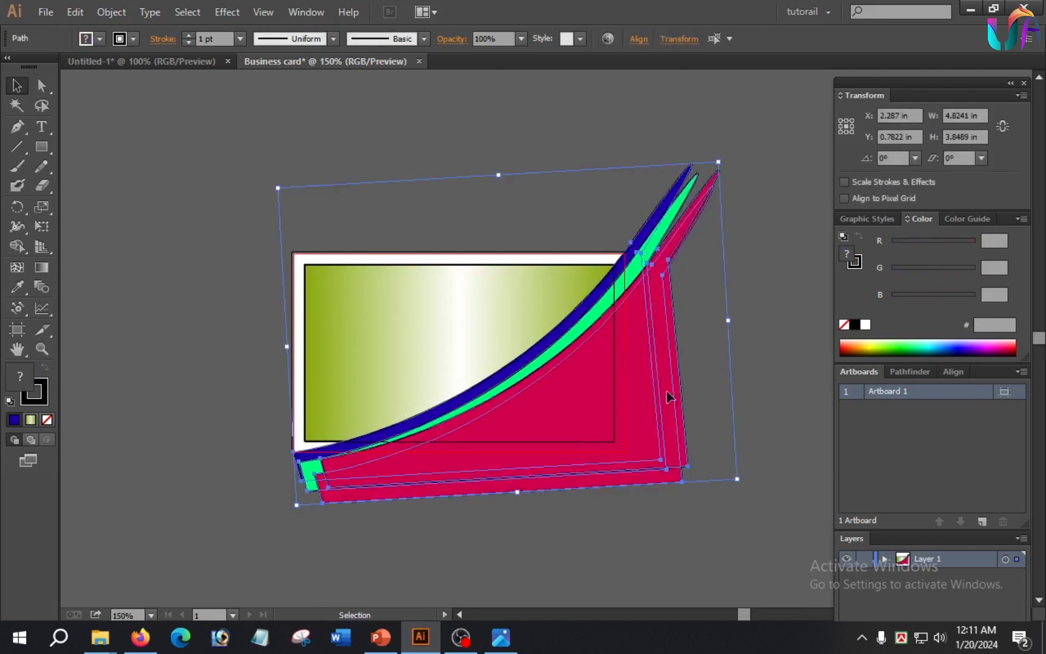
{"action": "scroll", "coordinate": [639, 322], "scroll_direction": "down", "scroll_amount": 2}
{"action": "scroll", "coordinate": [640, 346], "scroll_direction": "up", "scroll_amount": 3}
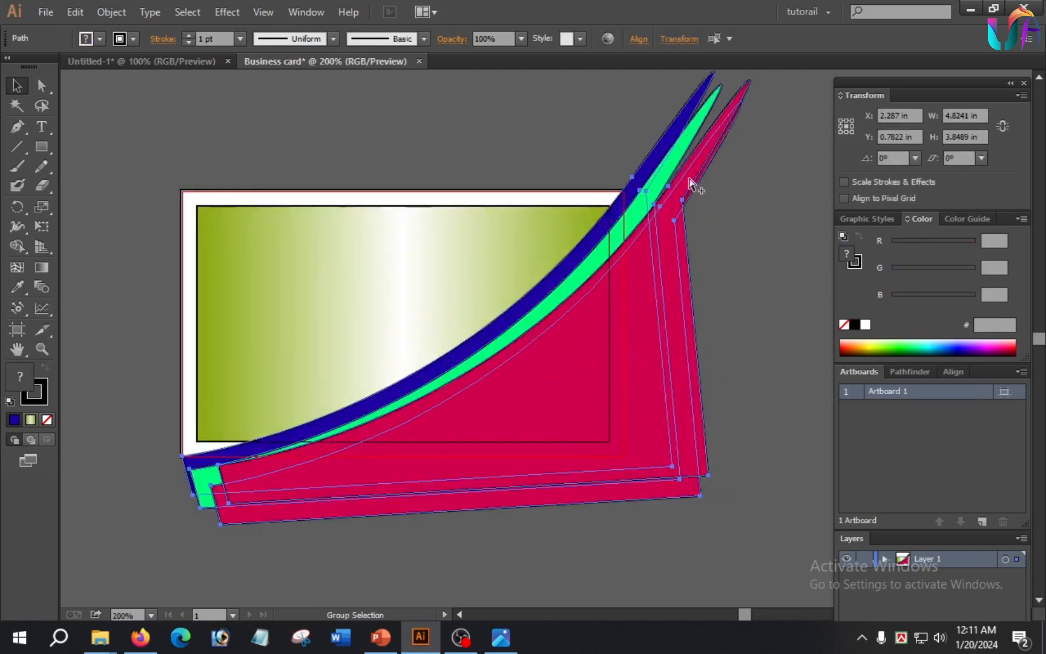
{"action": "left_click", "coordinate": [784, 272]}
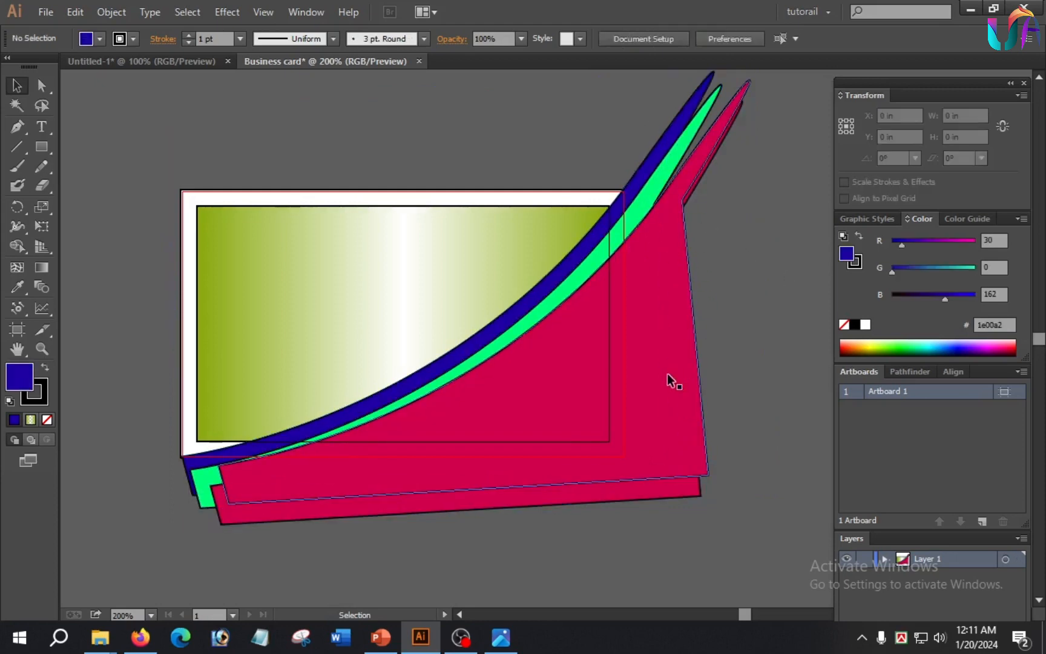
Step: Unlock the outer bleed rectangle
{"action": "scroll", "coordinate": [236, 202], "scroll_direction": "up", "scroll_amount": 1}
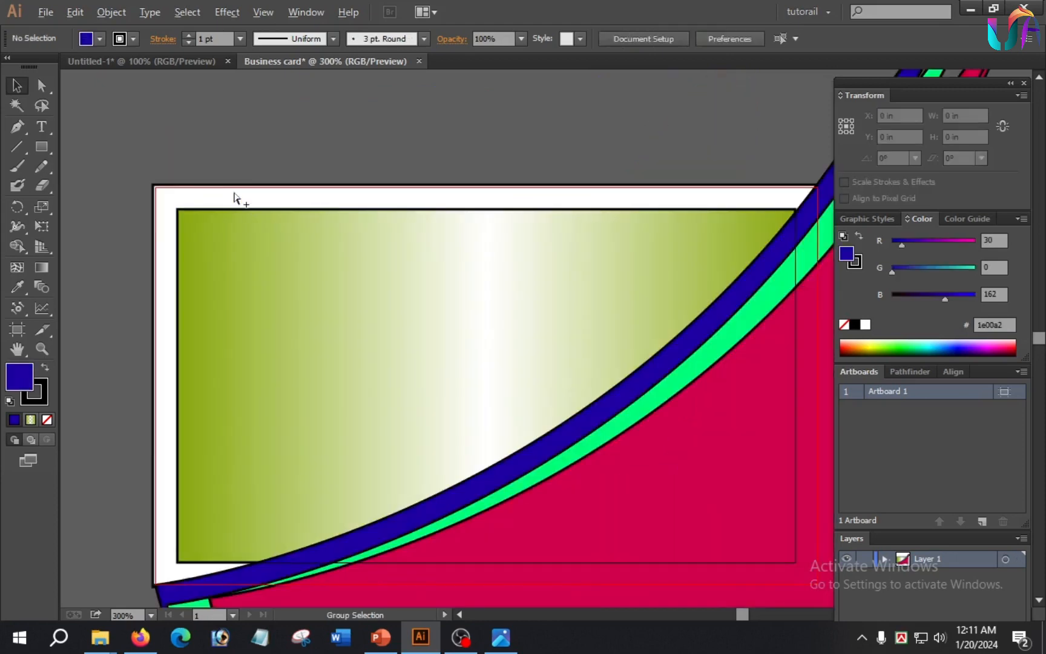
{"action": "scroll", "coordinate": [235, 197], "scroll_direction": "down", "scroll_amount": 1}
{"action": "scroll", "coordinate": [232, 200], "scroll_direction": "up", "scroll_amount": 1}
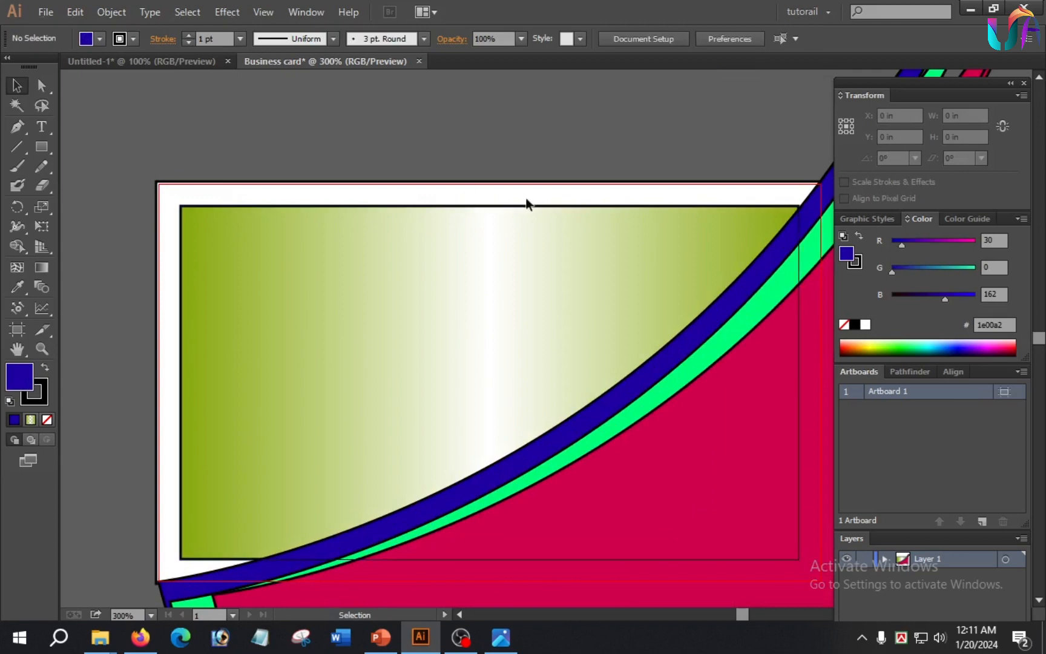
{"action": "left_click", "coordinate": [113, 14]}
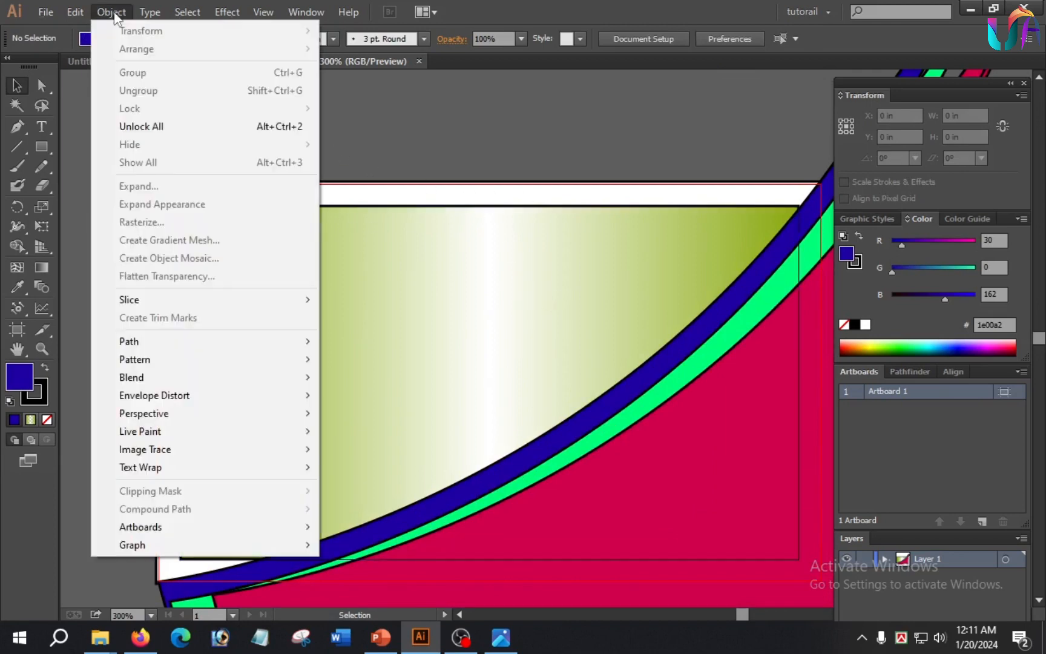
{"action": "left_click", "coordinate": [175, 124]}
{"action": "scroll", "coordinate": [545, 295], "scroll_direction": "up", "scroll_amount": 2}
{"action": "scroll", "coordinate": [545, 295], "scroll_direction": "down", "scroll_amount": 3}
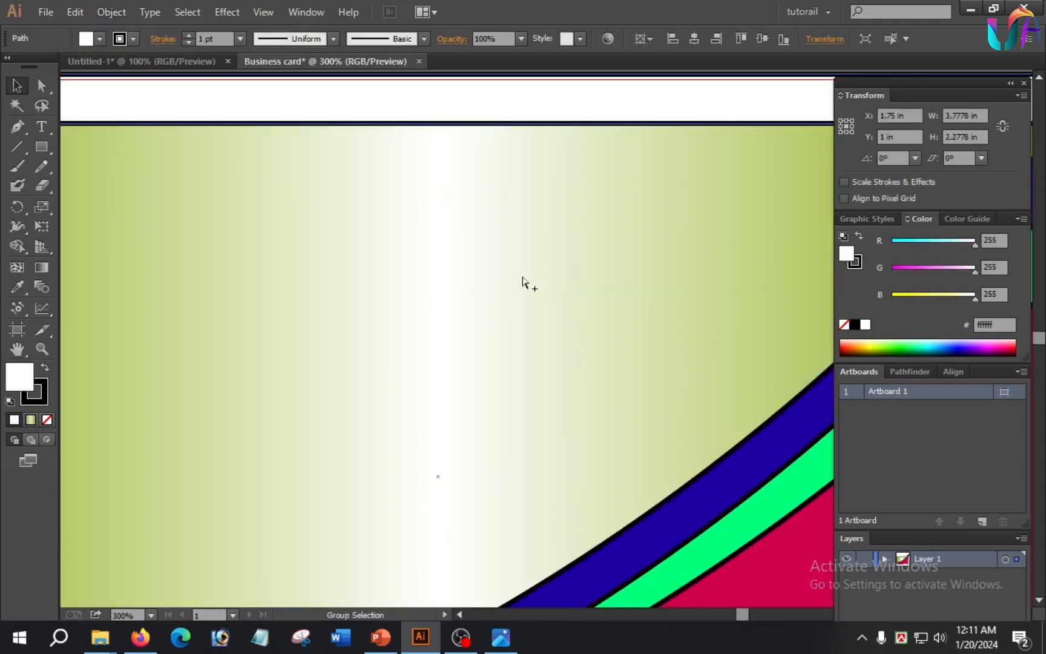
{"action": "scroll", "coordinate": [688, 518], "scroll_direction": "down", "scroll_amount": 1}
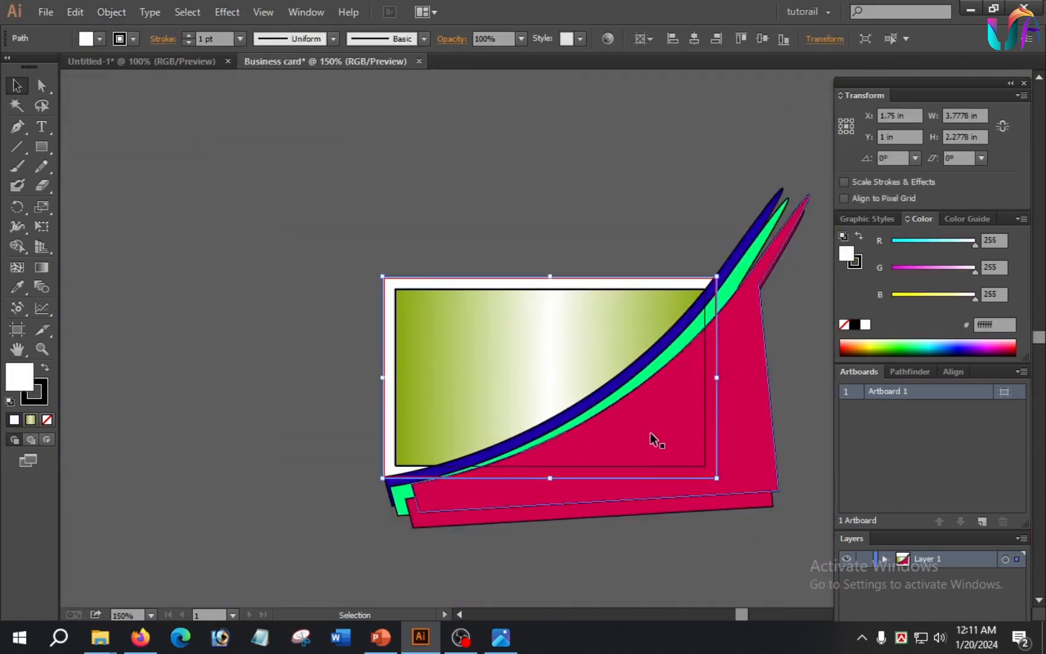
Step: Select all the artwork and remove the parts of the curved shapes outside the bleed rectangle with the Shape Builder tool
{"action": "key", "text": "ctrl+a"}
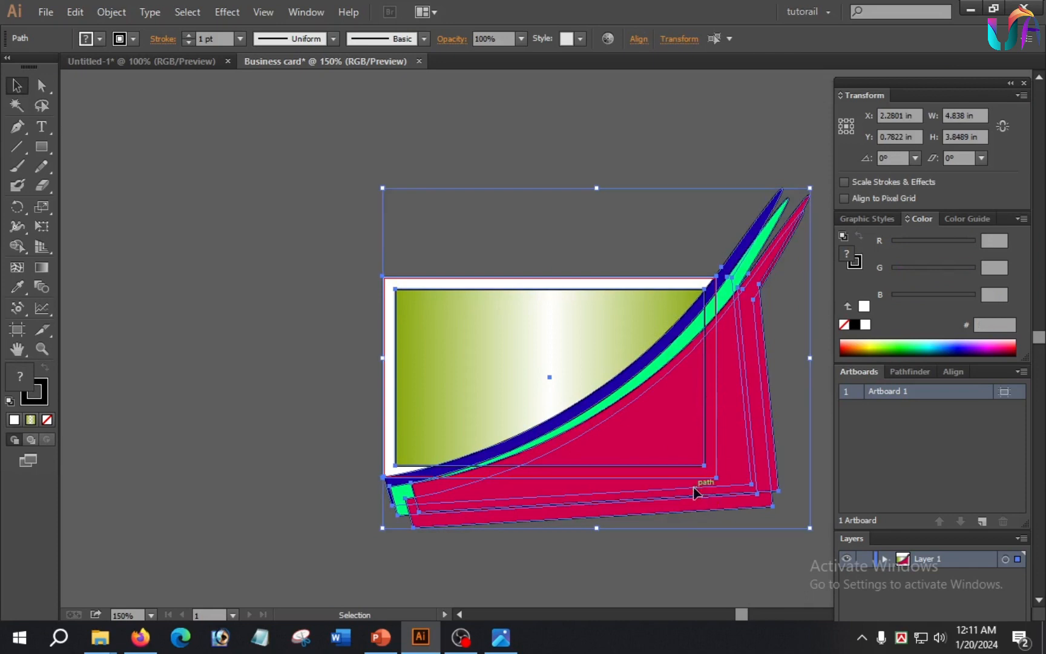
{"action": "key", "text": "space"}
{"action": "left_click_drag", "start_coordinate": [705, 549], "coordinate": [512, 463]}
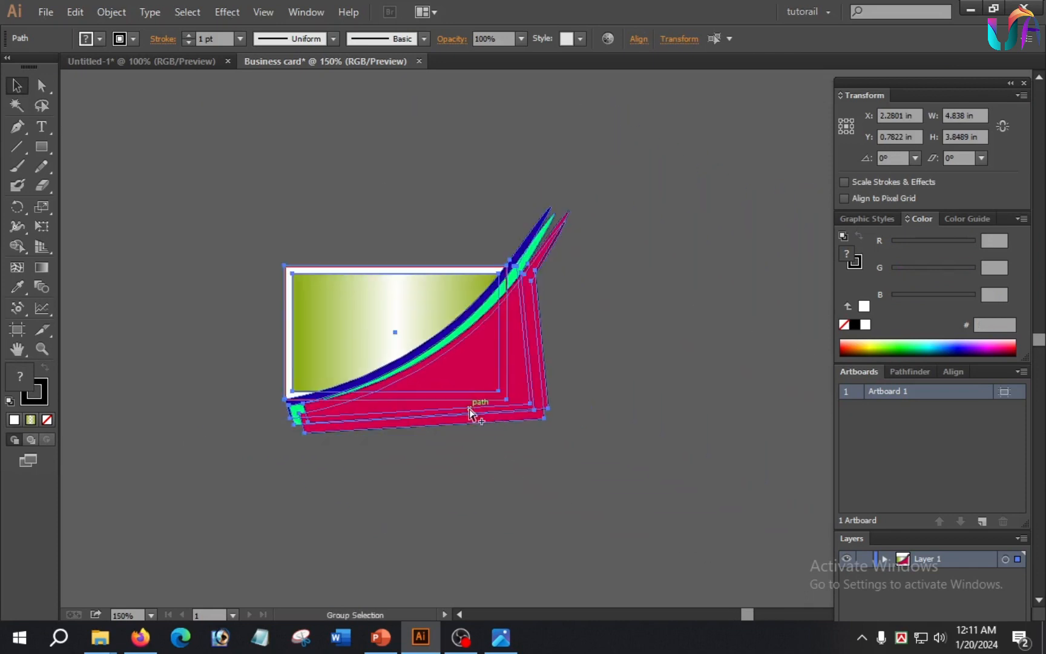
{"action": "scroll", "coordinate": [470, 413], "scroll_direction": "up", "scroll_amount": 1}
{"action": "scroll", "coordinate": [389, 349], "scroll_direction": "up", "scroll_amount": 2}
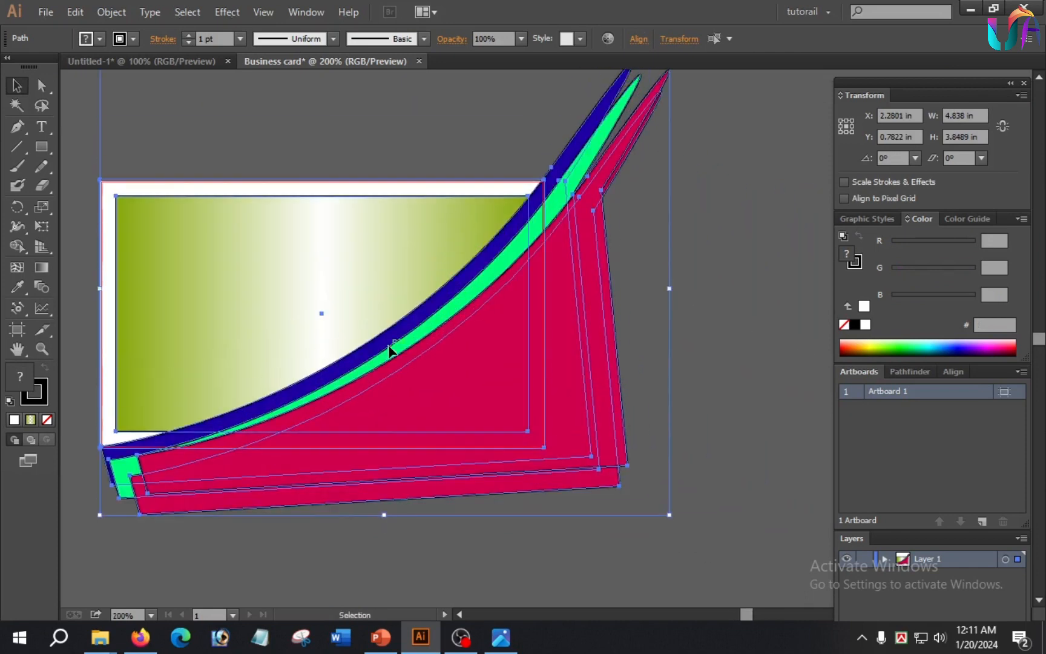
{"action": "left_click", "coordinate": [16, 244]}
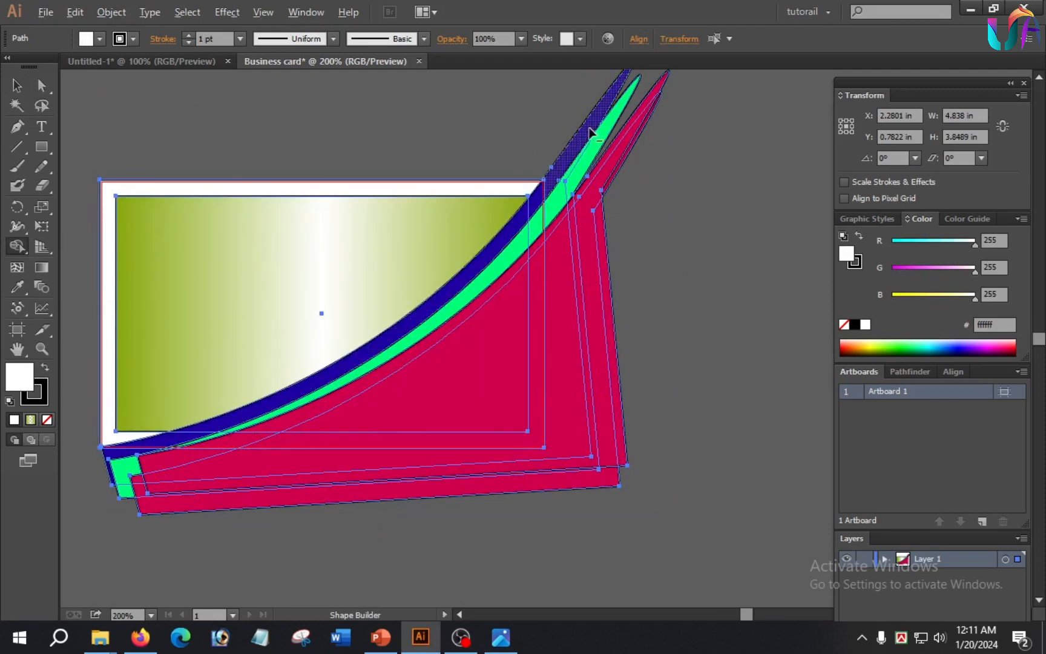
{"action": "mouse_move", "coordinate": [574, 107]}
{"action": "left_mouse_down"}
{"action": "mouse_move", "coordinate": [618, 464]}
{"action": "mouse_move", "coordinate": [602, 152]}
{"action": "mouse_move", "coordinate": [648, 397]}
{"action": "mouse_move", "coordinate": [626, 462]}
{"action": "left_mouse_up"}
{"action": "left_click_drag", "start_coordinate": [552, 180], "coordinate": [605, 475]}
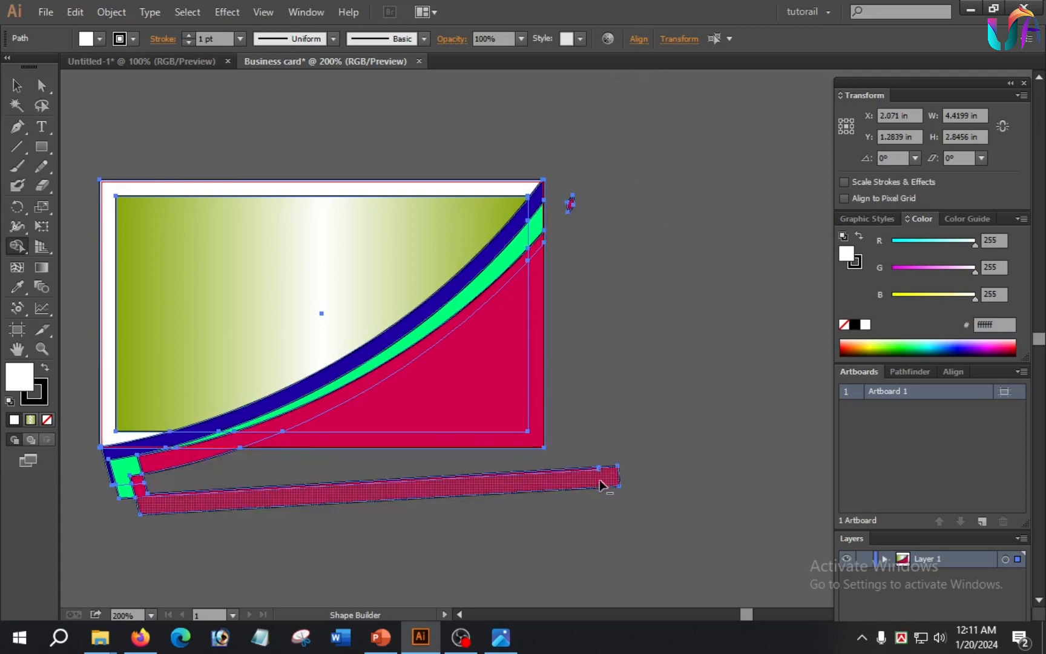
{"action": "mouse_move", "coordinate": [580, 396]}
{"action": "left_mouse_down"}
{"action": "mouse_move", "coordinate": [559, 510]}
{"action": "mouse_move", "coordinate": [514, 572]}
{"action": "left_mouse_up"}
{"action": "left_click_drag", "start_coordinate": [228, 490], "coordinate": [70, 455]}
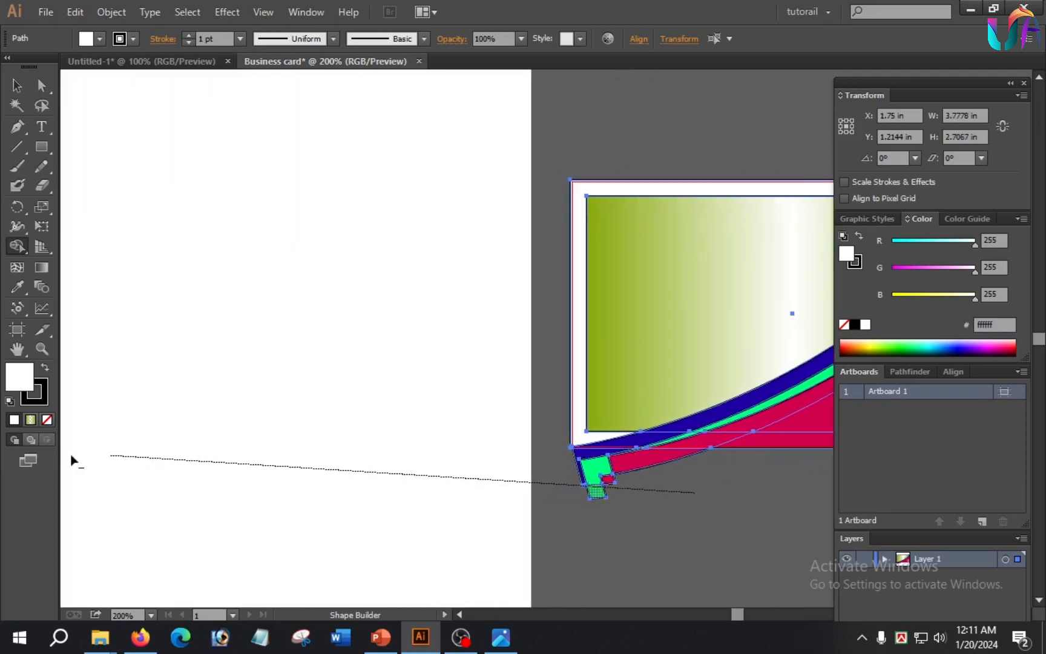
{"action": "mouse_move", "coordinate": [657, 493]}
{"action": "left_mouse_down"}
{"action": "mouse_move", "coordinate": [542, 454]}
{"action": "mouse_move", "coordinate": [588, 483]}
{"action": "left_mouse_up"}
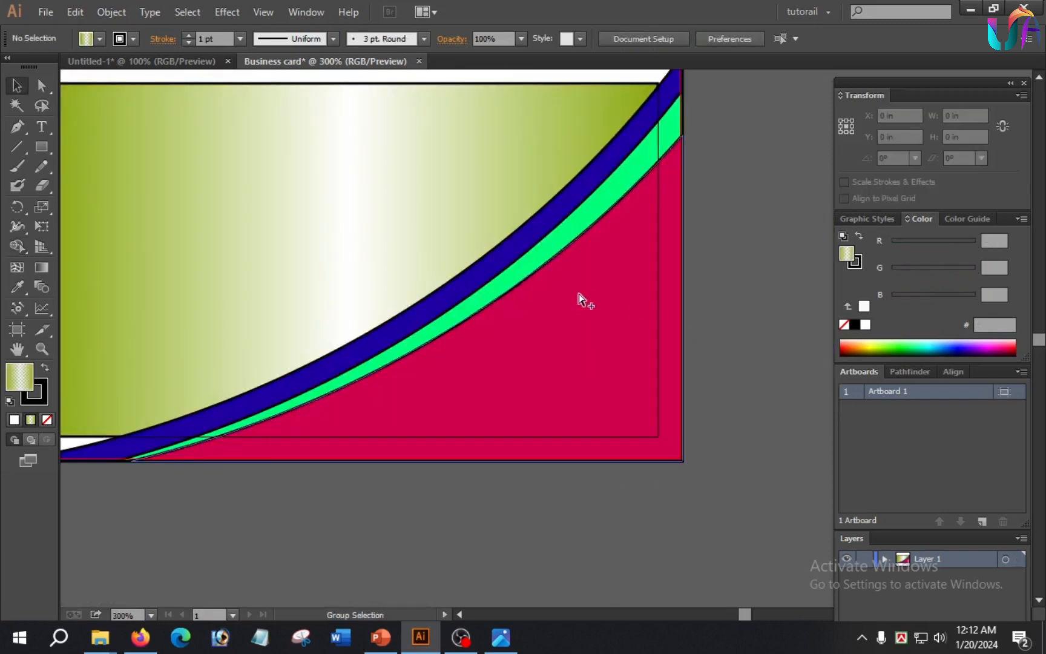
Step: Redirect the inner rectangle's green-white gradient diagonally with the Gradient tool, placing the white band along the blue curve
{"action": "key", "text": "ctrl+minus"}
{"action": "key", "text": "ctrl+plus"}
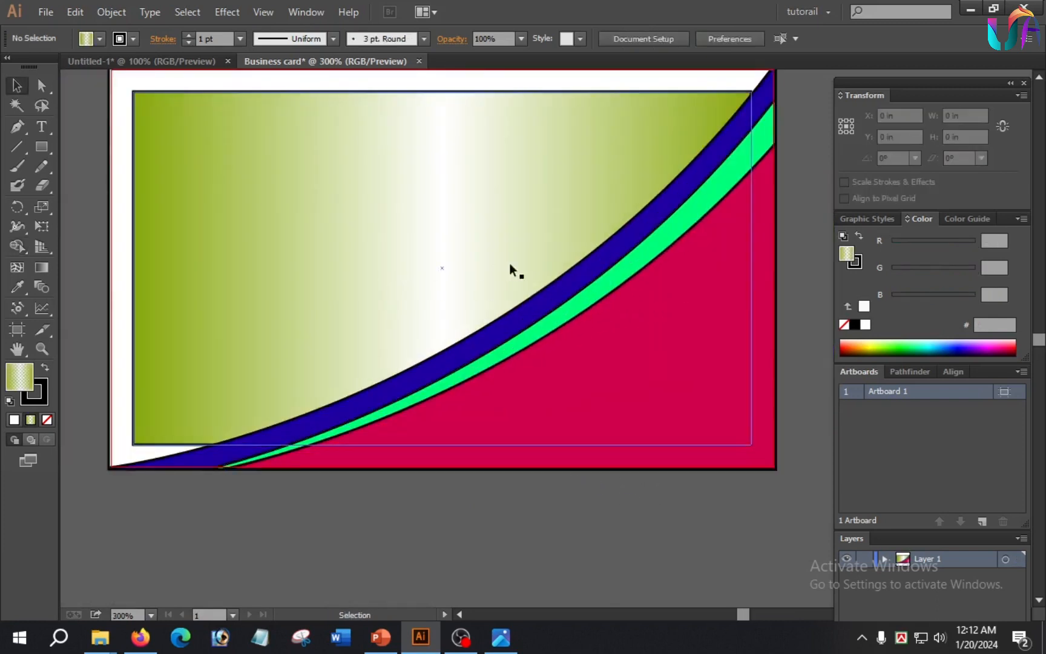
{"action": "scroll", "coordinate": [567, 344], "scroll_direction": "up", "scroll_amount": 1}
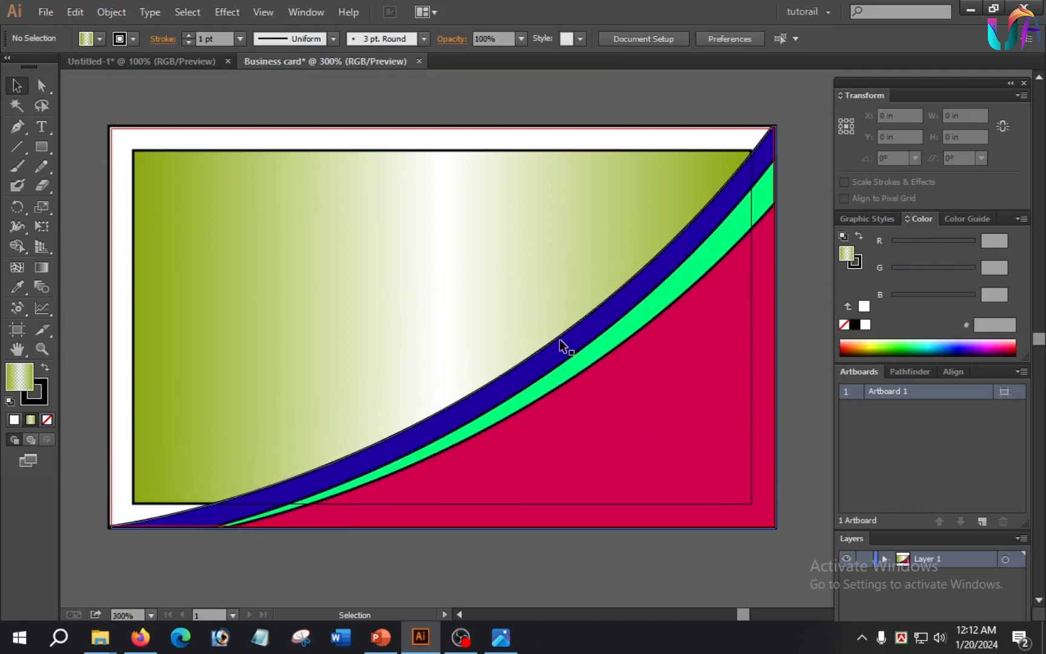
{"action": "left_click", "coordinate": [346, 210]}
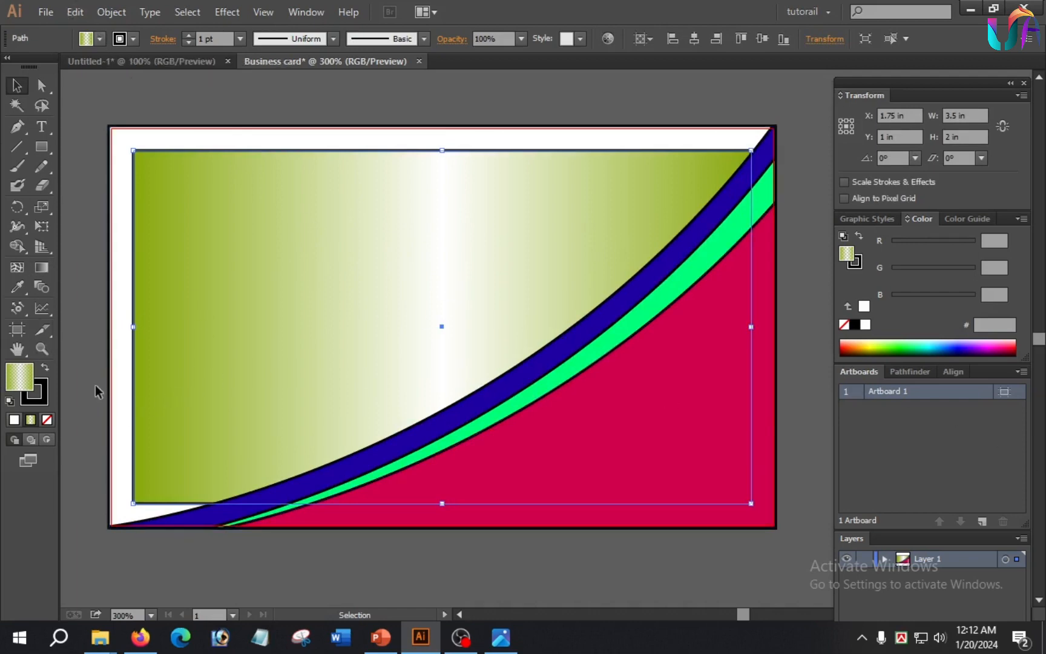
{"action": "left_click", "coordinate": [42, 267]}
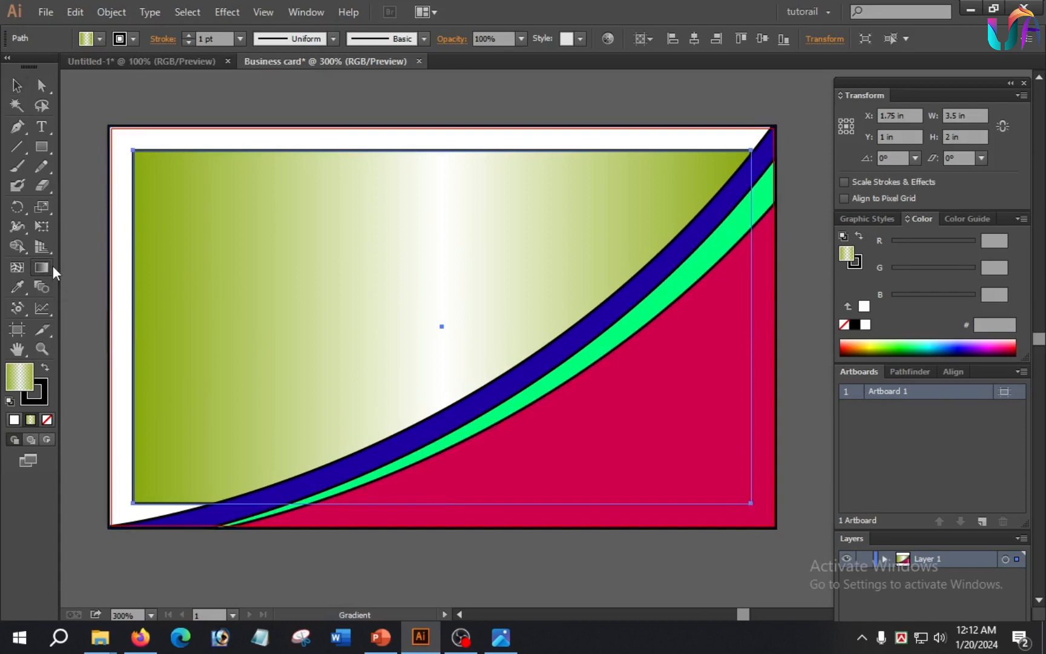
{"action": "left_click_drag", "start_coordinate": [296, 222], "coordinate": [459, 382]}
{"action": "left_click_drag", "start_coordinate": [464, 240], "coordinate": [585, 365]}
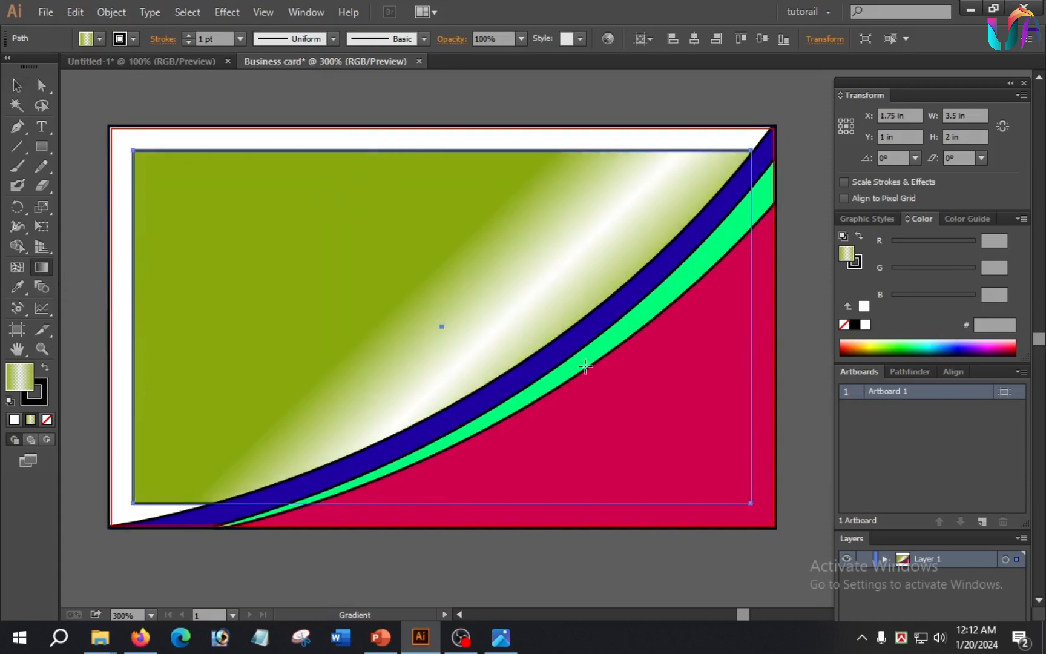
Step: Redraw the inner rectangle's gradient diagonally from the lower crimson area towards the card centre, so the green fades towards white beside the blue curve
{"action": "scroll", "coordinate": [585, 365], "scroll_direction": "down", "scroll_amount": 1}
{"action": "left_click_drag", "start_coordinate": [721, 486], "coordinate": [476, 321]}
{"action": "scroll", "coordinate": [559, 374], "scroll_direction": "up", "scroll_amount": 1}
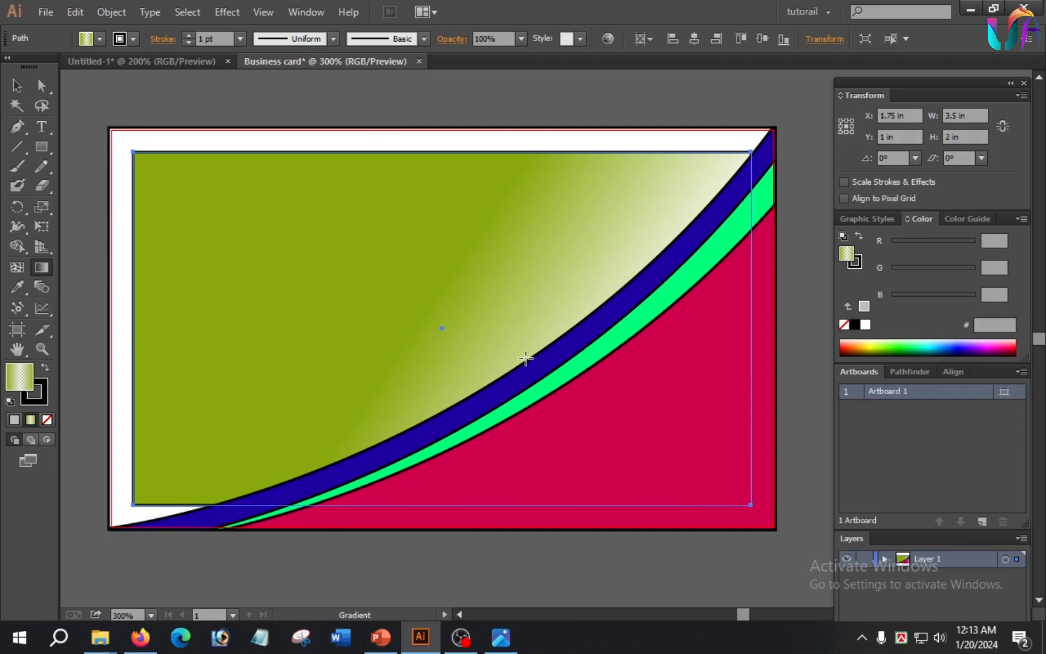
Step: Copy the logo, company name, QR code and contact details from the Untitled-1 document into the business card, placing the QR code on the lower crimson area
{"action": "left_click", "coordinate": [160, 62]}
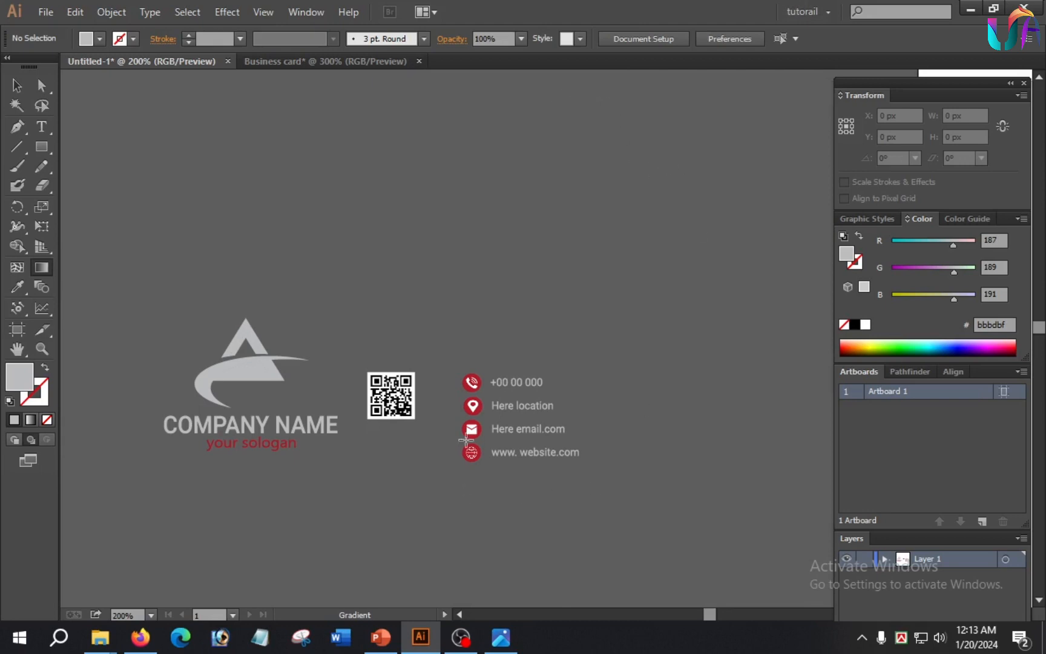
{"action": "key", "text": "v"}
{"action": "left_click_drag", "start_coordinate": [405, 397], "coordinate": [389, 398]}
{"action": "left_click_drag", "start_coordinate": [143, 243], "coordinate": [640, 506]}
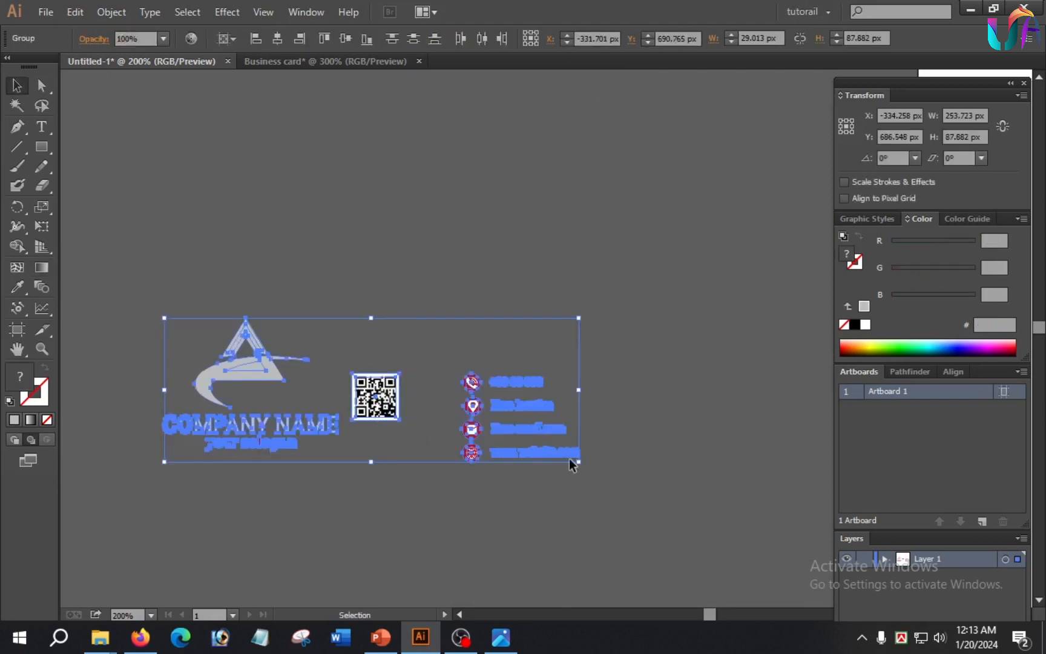
{"action": "left_click_drag", "start_coordinate": [329, 116], "coordinate": [323, 115]}
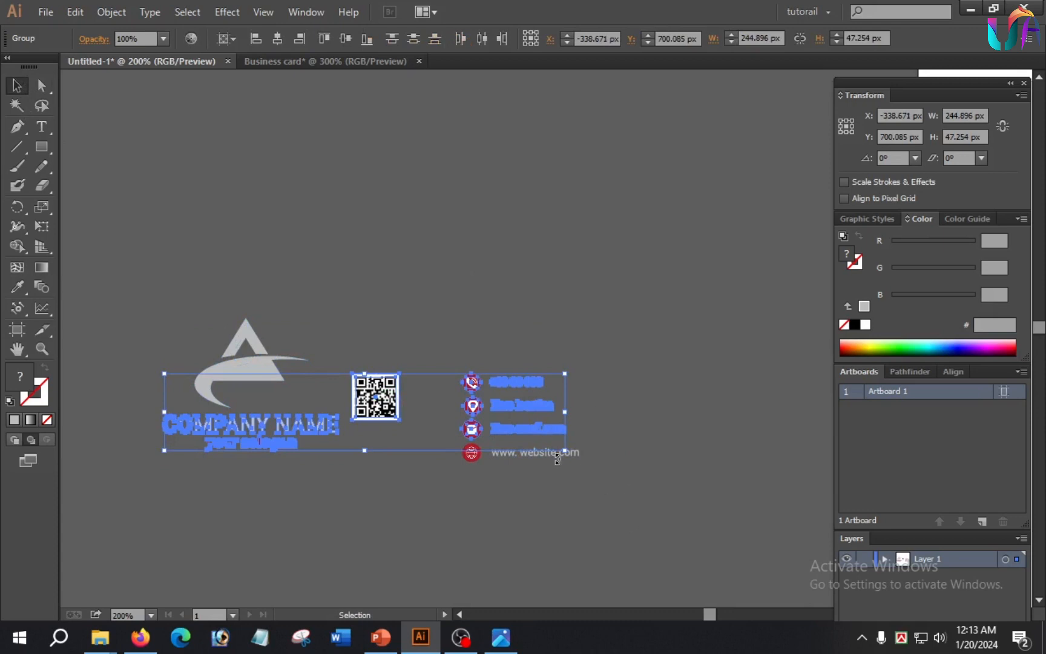
{"action": "left_click", "coordinate": [561, 519]}
{"action": "left_click", "coordinate": [483, 459]}
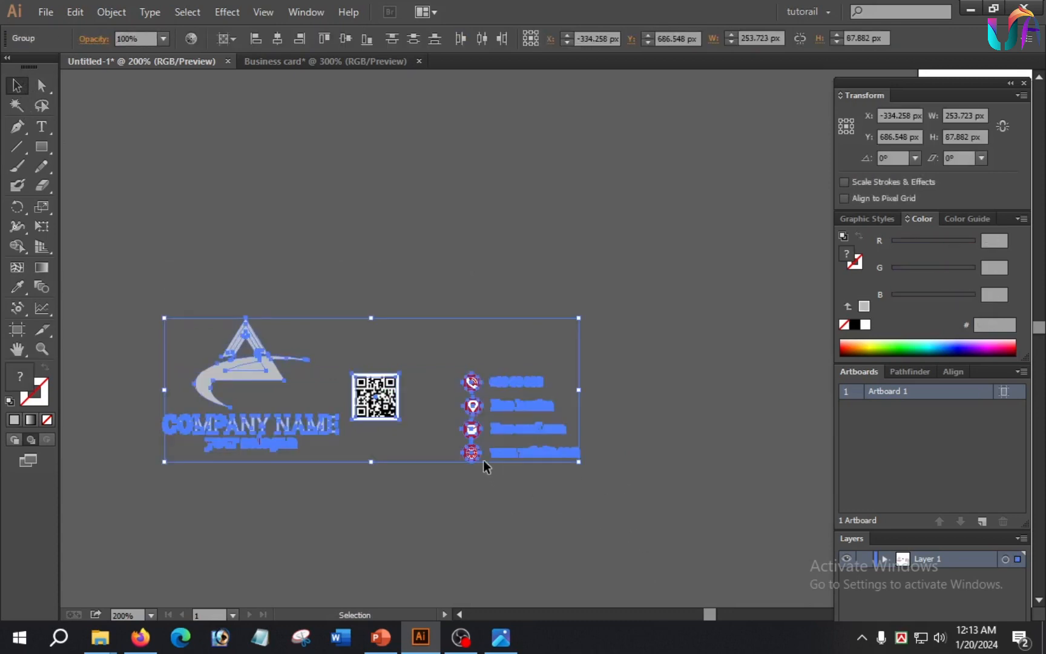
{"action": "left_click_drag", "start_coordinate": [377, 392], "coordinate": [689, 473]}
{"action": "left_click", "coordinate": [567, 567]}
{"action": "left_click", "coordinate": [476, 284]}
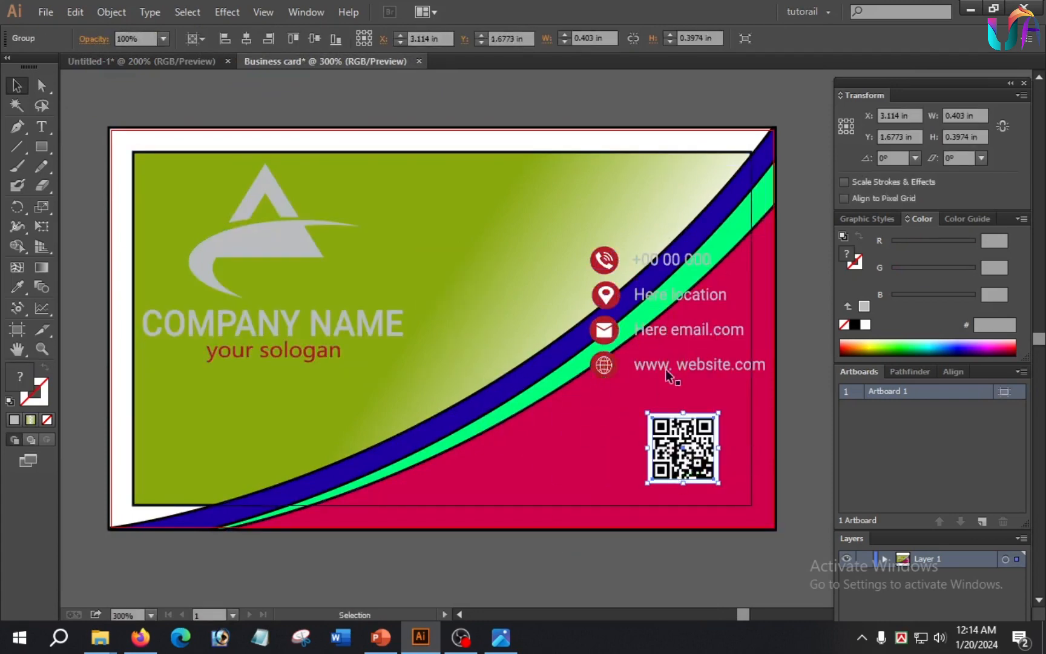
Step: Fill the triangular logo with crimson (#e7004d)
{"action": "left_click", "coordinate": [612, 268]}
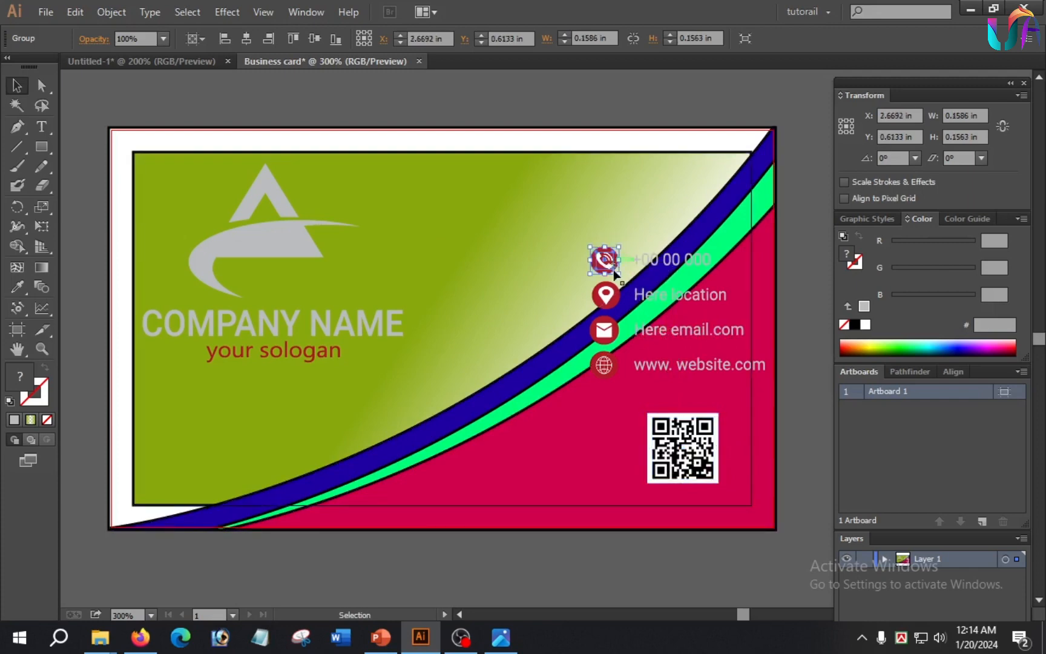
{"action": "left_click", "coordinate": [265, 233]}
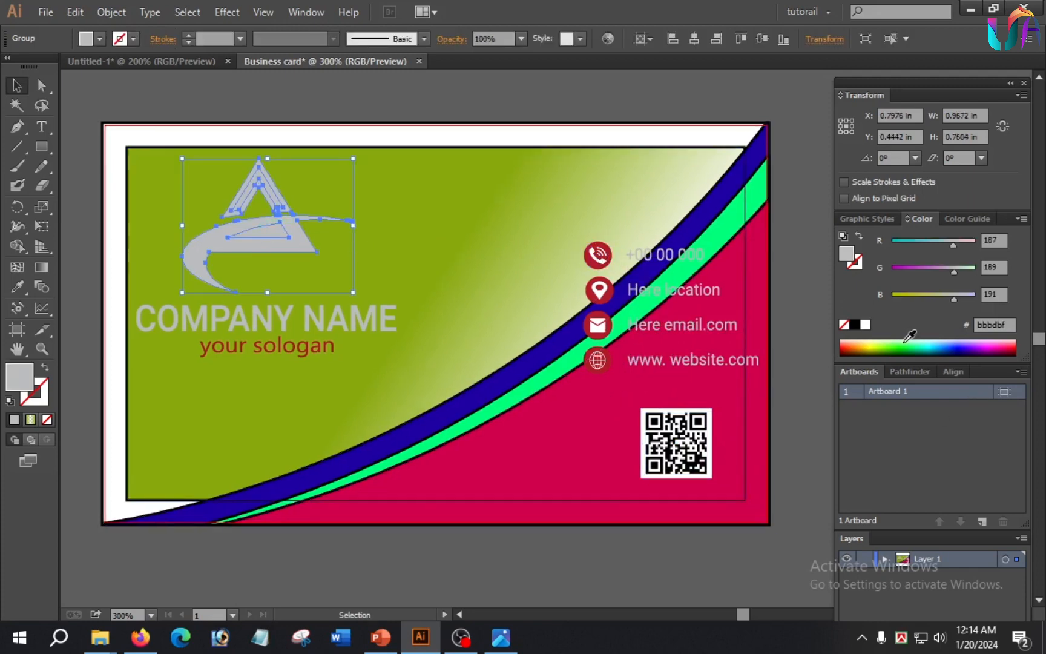
{"action": "left_click", "coordinate": [1009, 340]}
Step: Shrink the logo to about 0.45 × 0.39 in near the card's upper centre and place the company name and slogan directly beneath it
{"action": "left_click_drag", "start_coordinate": [280, 233], "coordinate": [403, 217]}
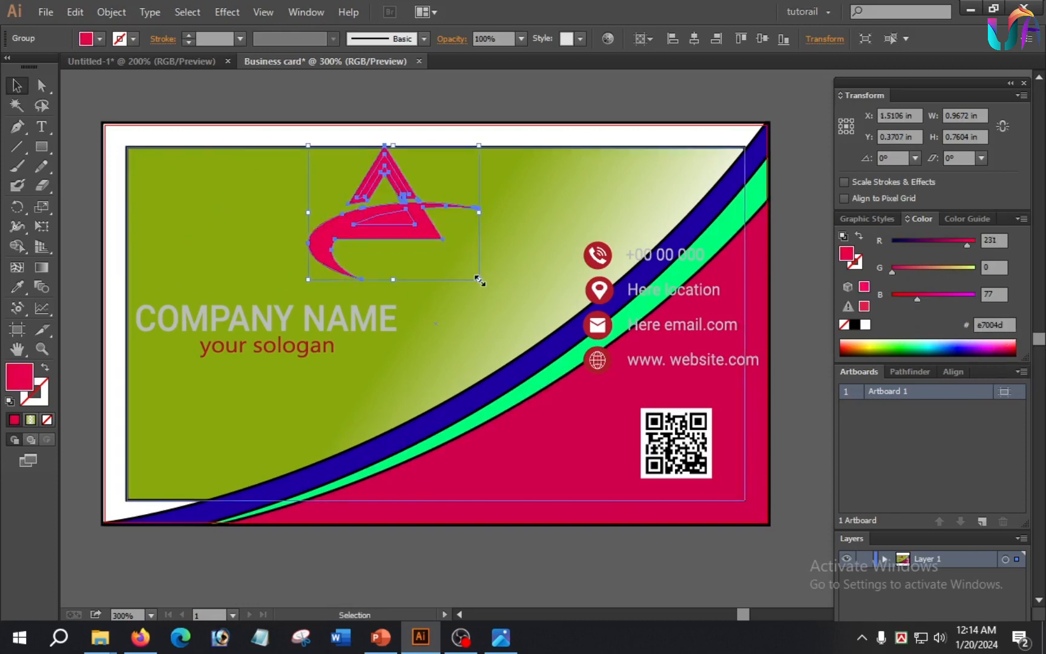
{"action": "left_click_drag", "start_coordinate": [479, 280], "coordinate": [438, 203]}
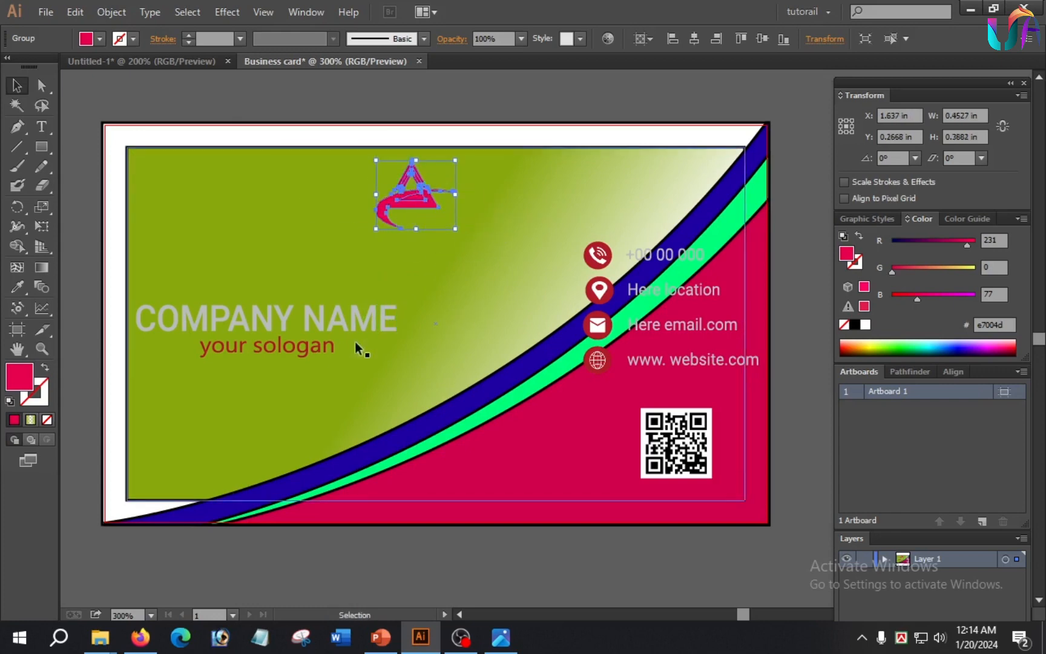
{"action": "left_click_drag", "start_coordinate": [282, 319], "coordinate": [419, 248]}
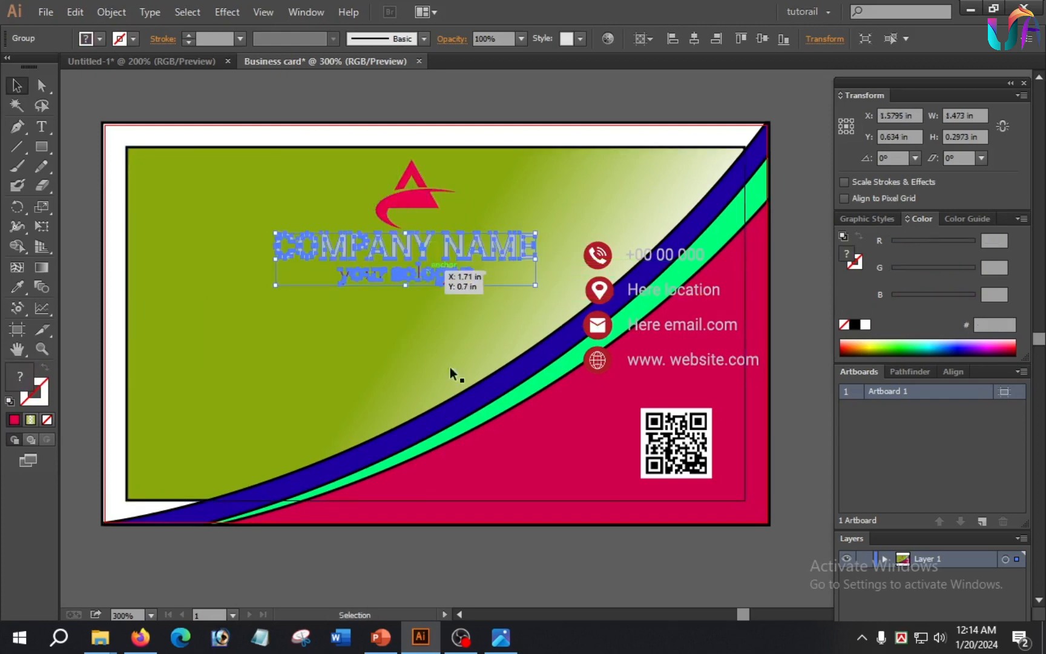
{"action": "left_click", "coordinate": [484, 557]}
Step: Move the phone, location, email and website text lines together onto the lower-left green area of the card
{"action": "left_click", "coordinate": [673, 290]}
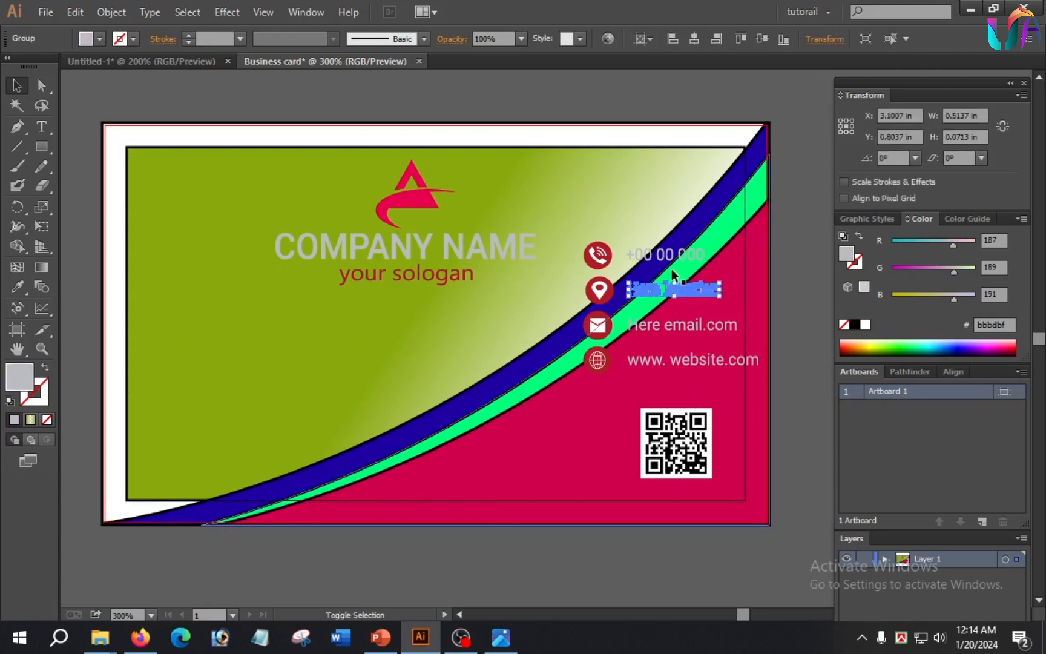
{"action": "left_click", "coordinate": [670, 255], "text": "shift"}
{"action": "left_click", "coordinate": [670, 326], "text": "shift"}
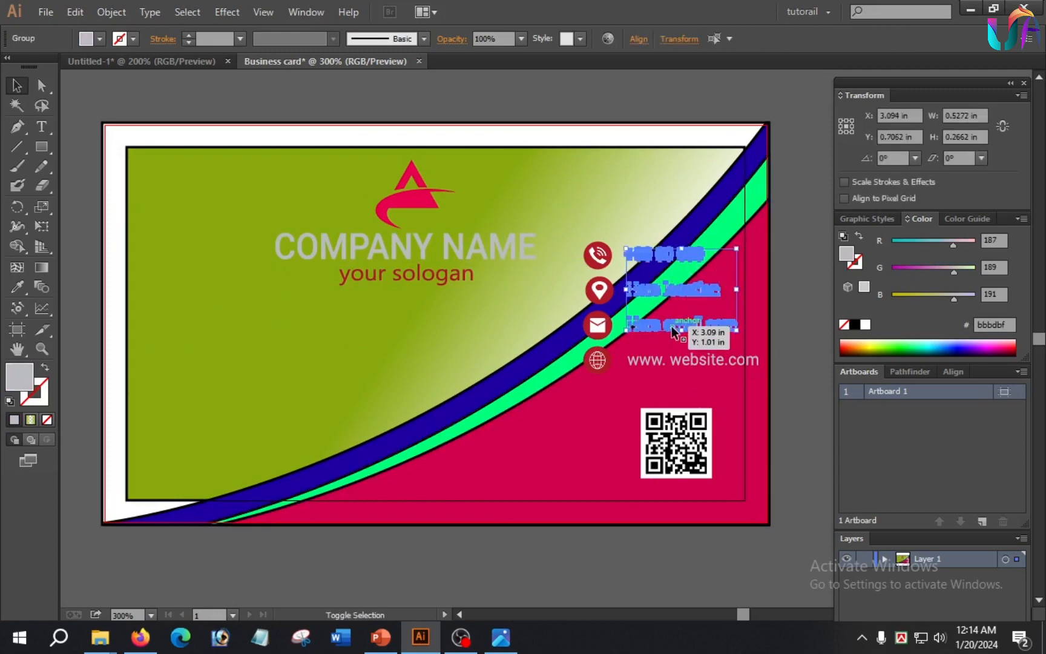
{"action": "left_click", "coordinate": [677, 360], "text": "shift"}
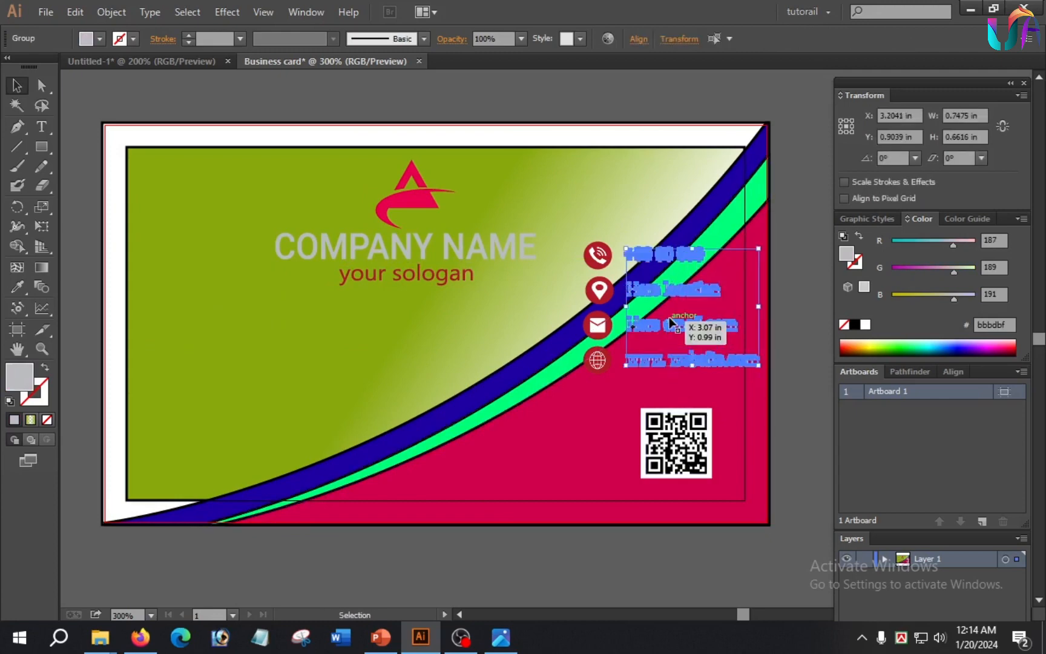
{"action": "left_click_drag", "start_coordinate": [671, 289], "coordinate": [252, 359]}
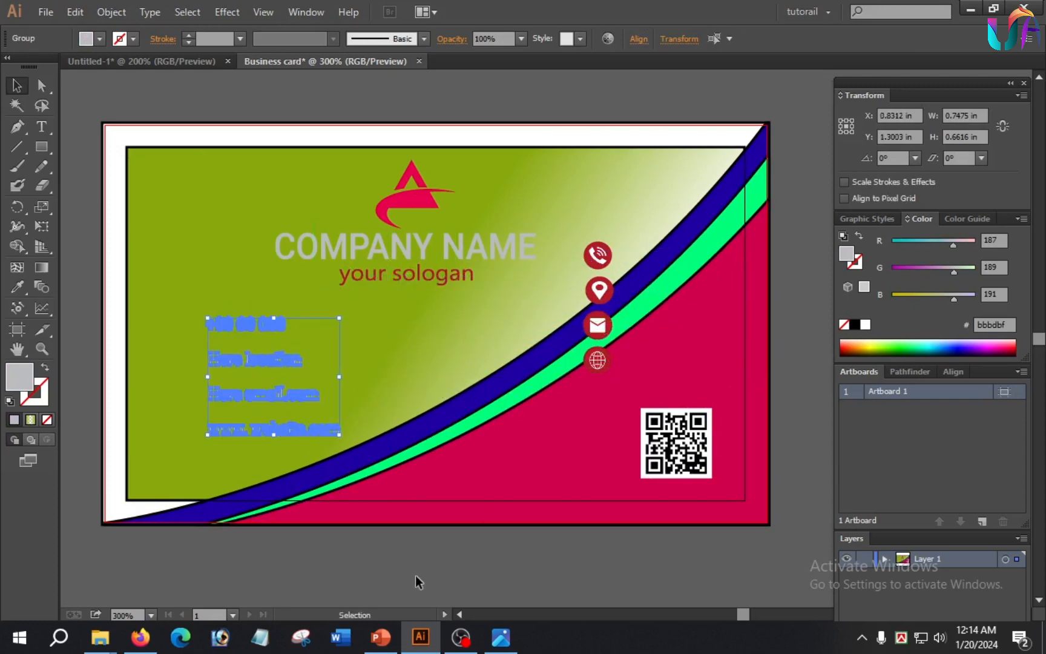
{"action": "left_click", "coordinate": [416, 576]}
Step: Move the four round contact icons together to the left of their matching text lines
{"action": "left_click", "coordinate": [598, 255], "text": "shift"}
{"action": "left_click", "coordinate": [599, 291], "text": "shift"}
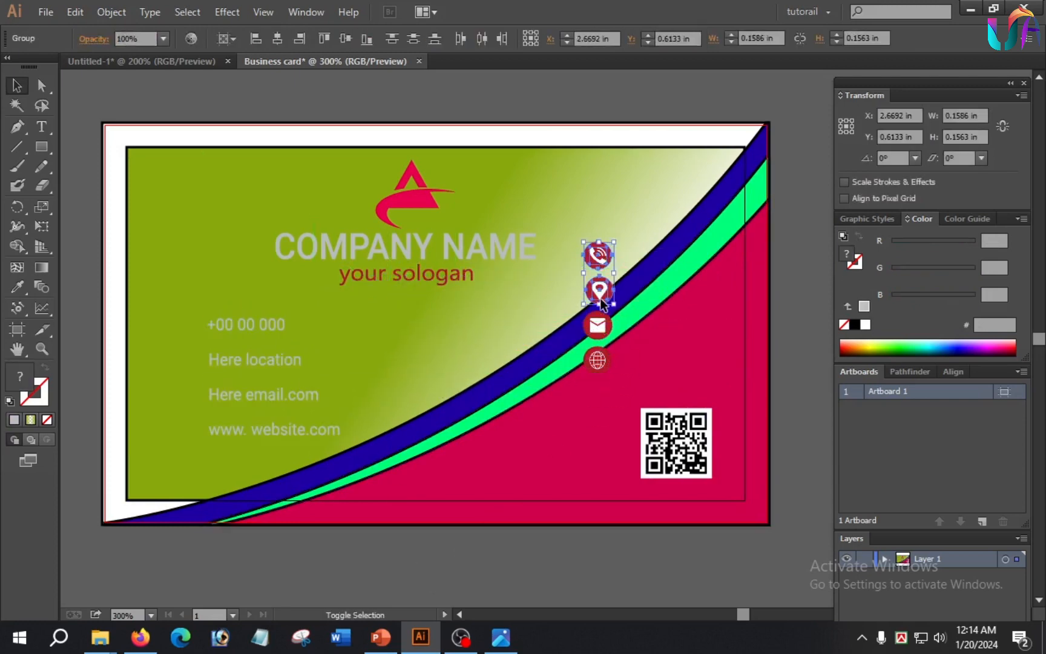
{"action": "left_click", "coordinate": [598, 326], "text": "shift"}
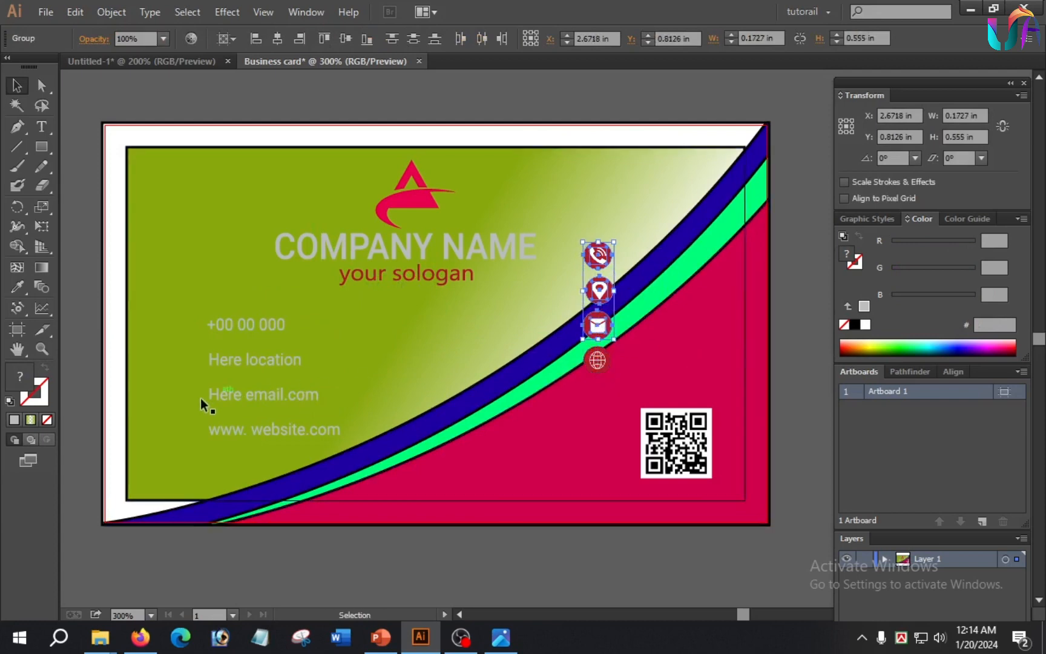
{"action": "left_click", "coordinate": [598, 360], "text": "shift"}
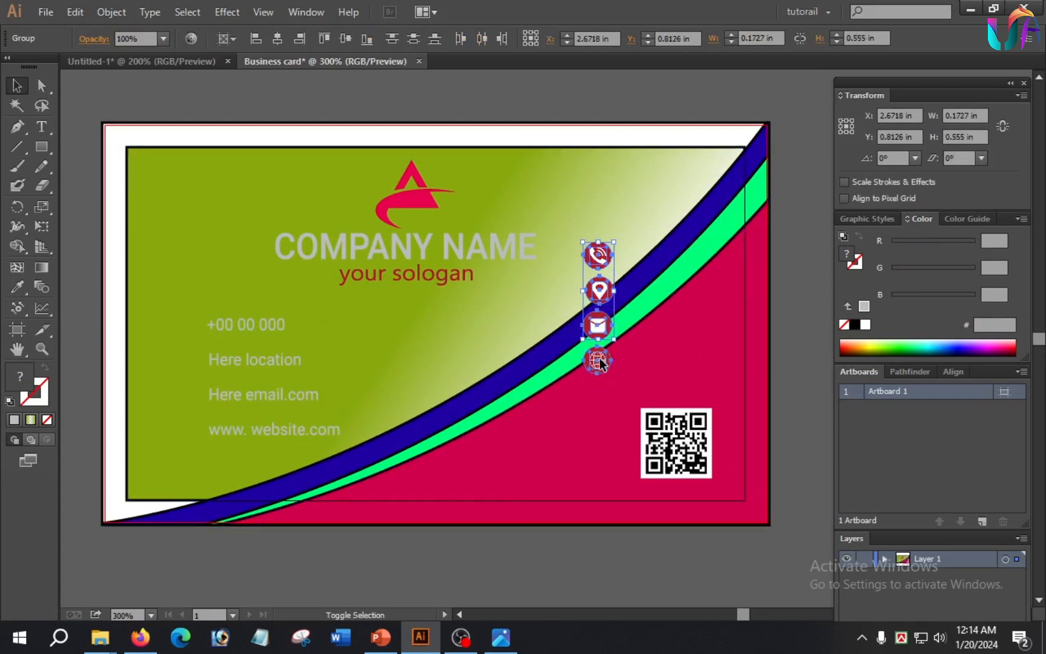
{"action": "left_click_drag", "start_coordinate": [599, 359], "coordinate": [180, 420]}
{"action": "left_click", "coordinate": [390, 404]}
Step: Fill the four contact text lines with white (#ffffff)
{"action": "left_click", "coordinate": [273, 365]}
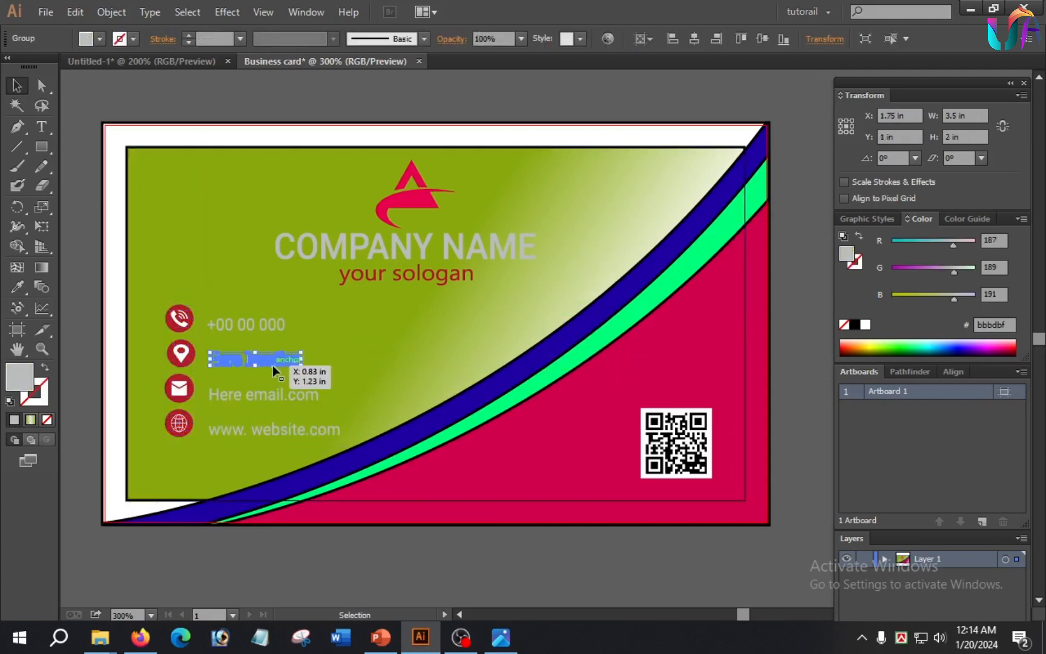
{"action": "left_click", "coordinate": [261, 327], "text": "shift"}
{"action": "left_click", "coordinate": [274, 399], "text": "shift"}
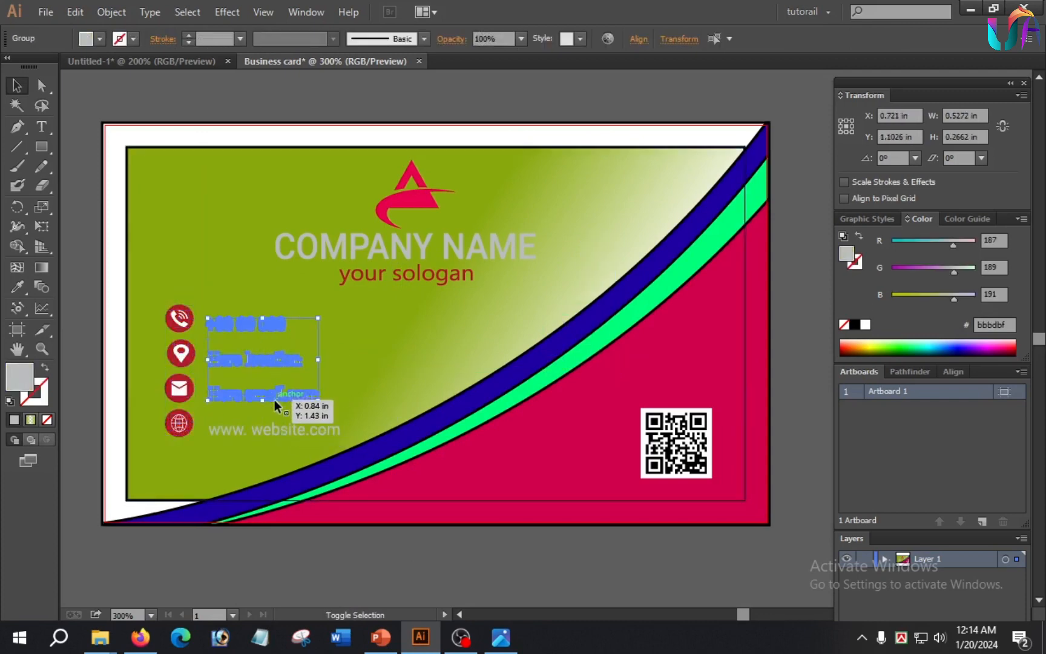
{"action": "left_click", "coordinate": [271, 427], "text": "shift"}
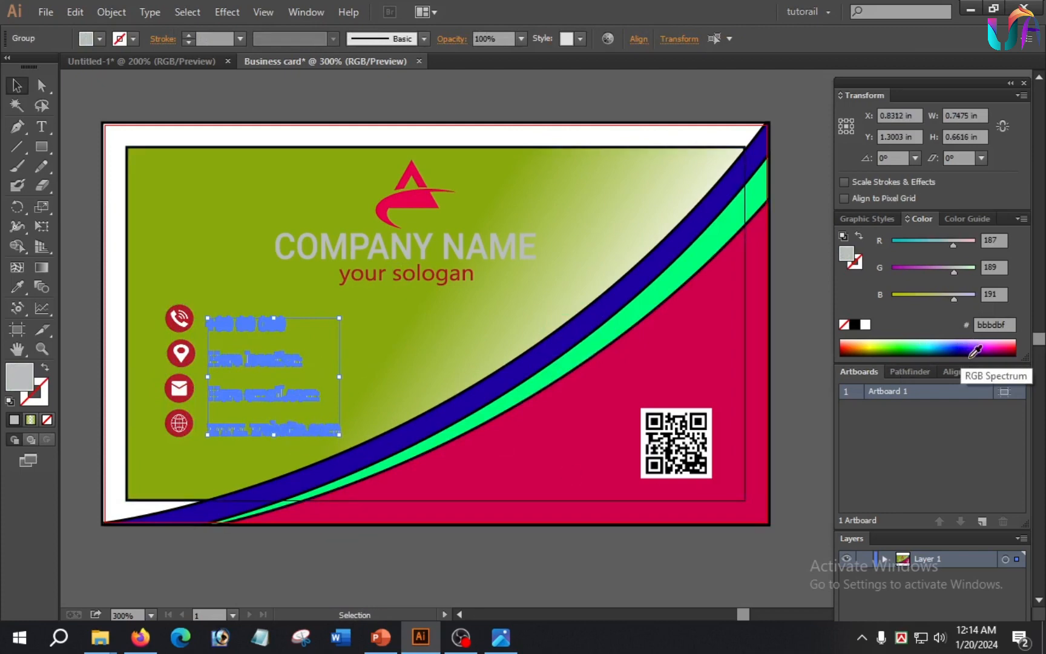
{"action": "left_click", "coordinate": [935, 339]}
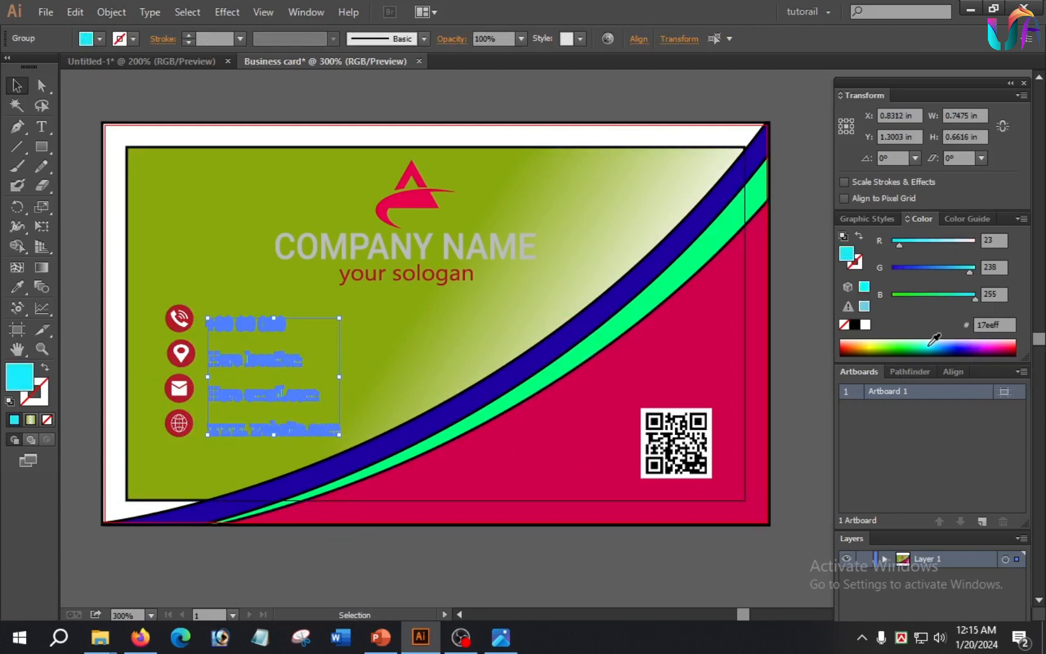
{"action": "double_click", "coordinate": [20, 383]}
{"action": "left_click_drag", "start_coordinate": [192, 380], "coordinate": [166, 375]}
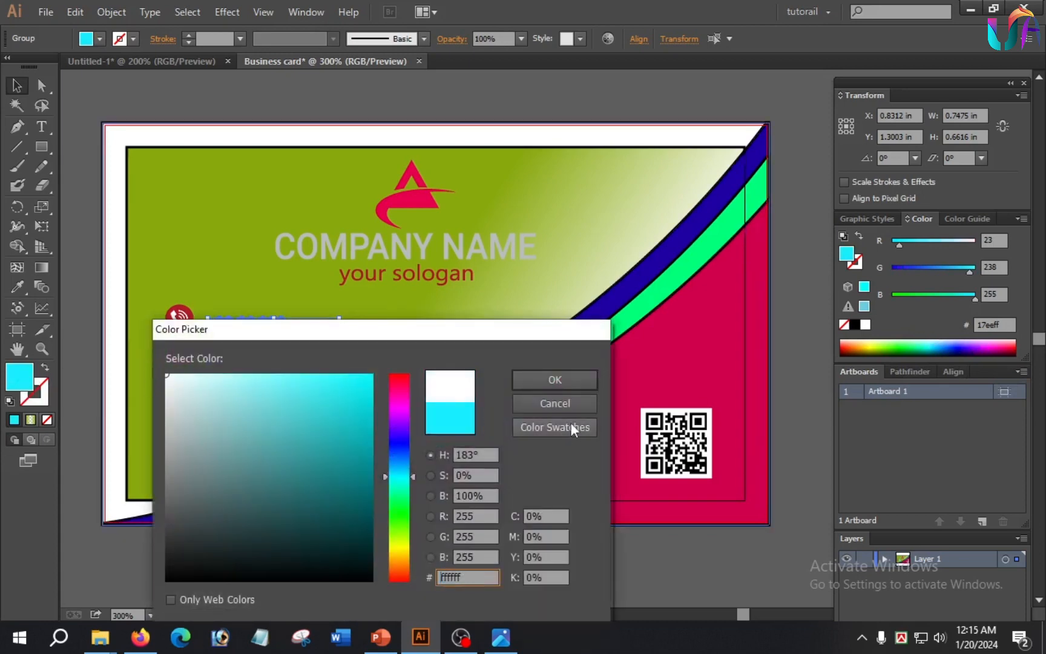
{"action": "left_click", "coordinate": [555, 380]}
{"action": "left_click", "coordinate": [374, 414]}
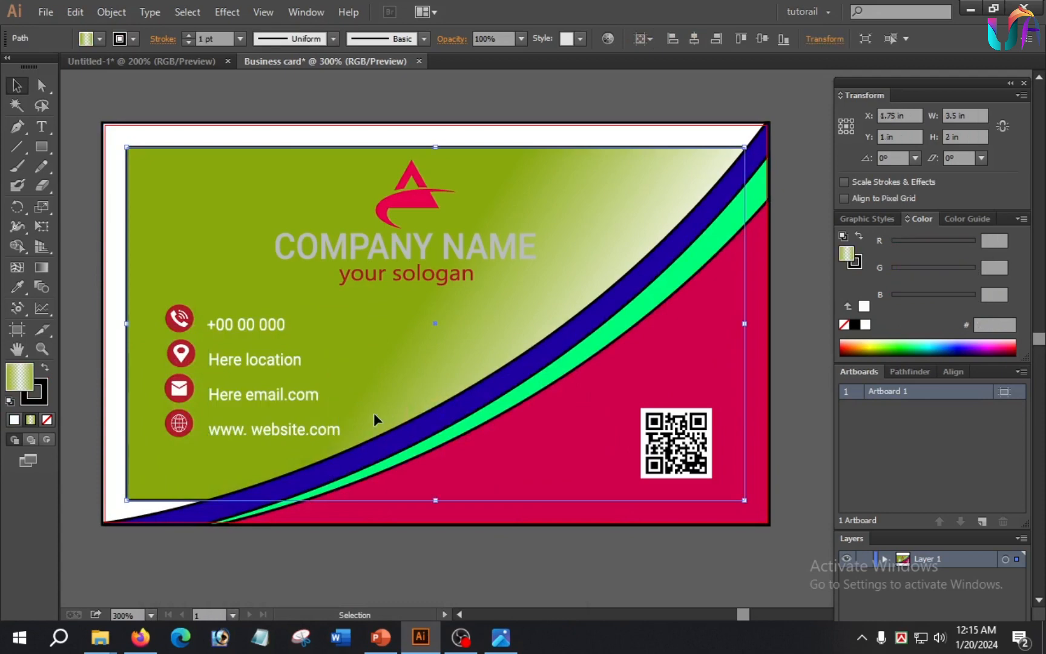
Step: Fill the company name and slogan with blue (#0400ff)
{"action": "left_click", "coordinate": [460, 246]}
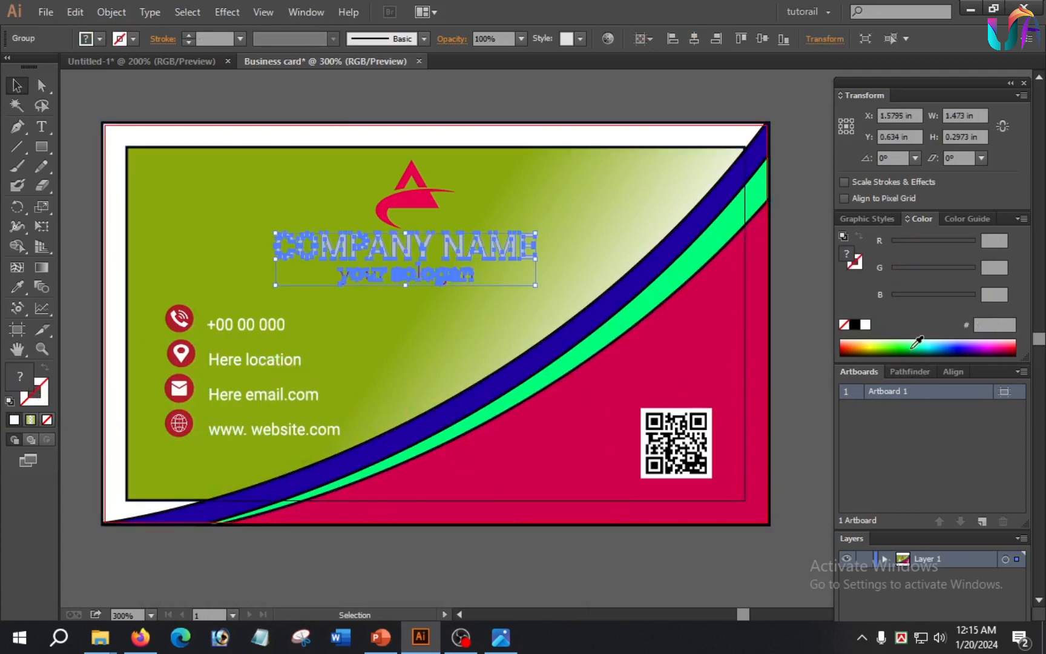
{"action": "left_click", "coordinate": [961, 343]}
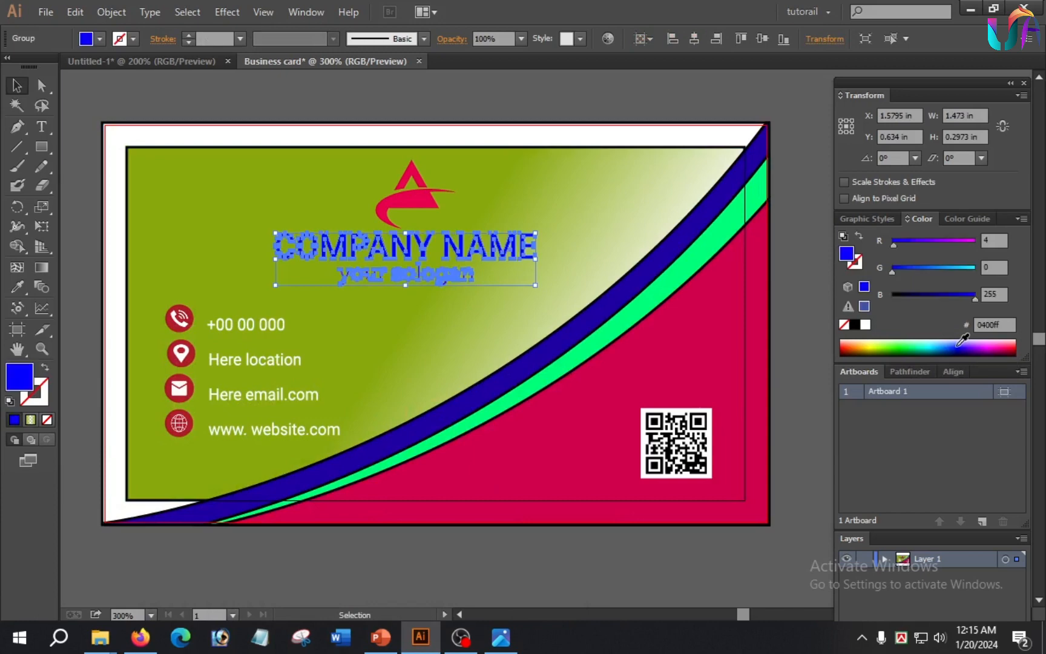
{"action": "left_click", "coordinate": [532, 582]}
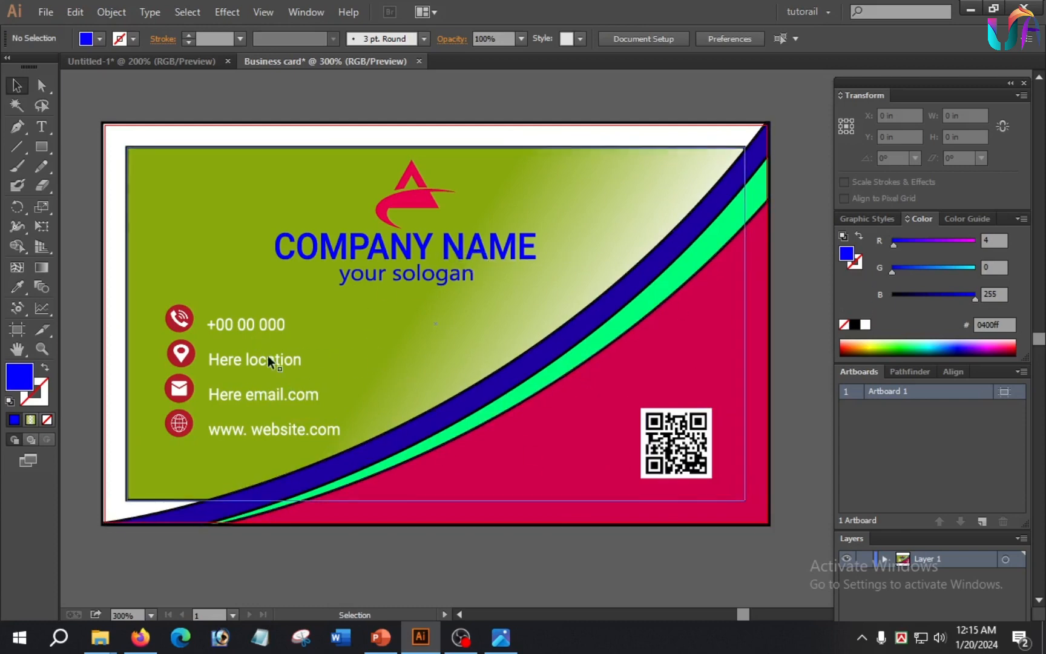
Step: Align the phone icon and the phone number text along their vertical centres
{"action": "left_click", "coordinate": [180, 318]}
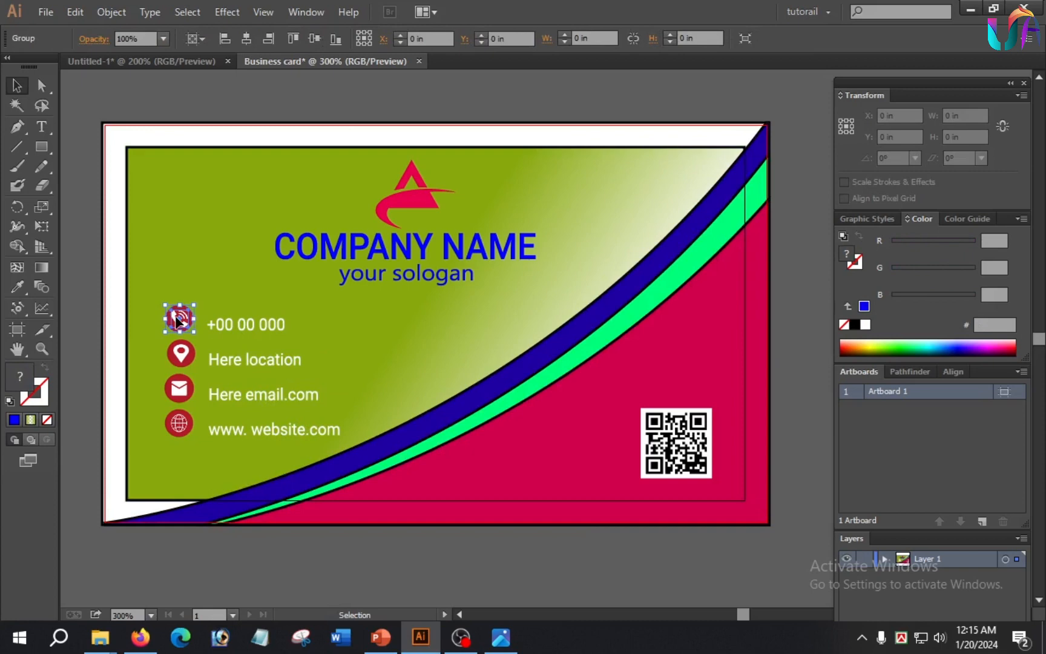
{"action": "left_click", "coordinate": [250, 327]}
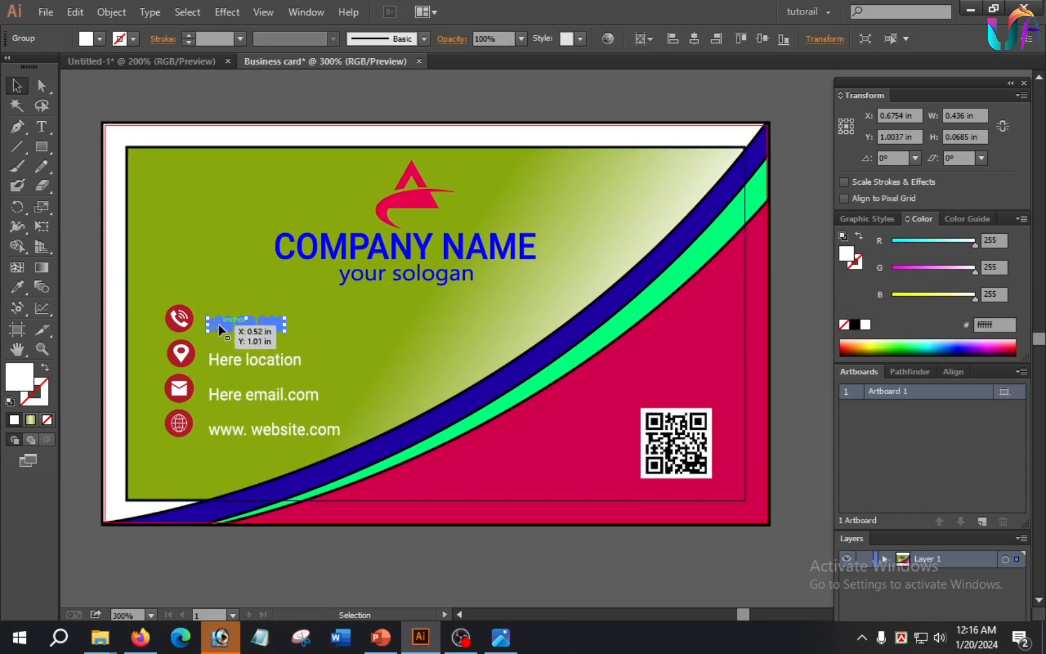
{"action": "left_click", "coordinate": [181, 322], "text": "shift"}
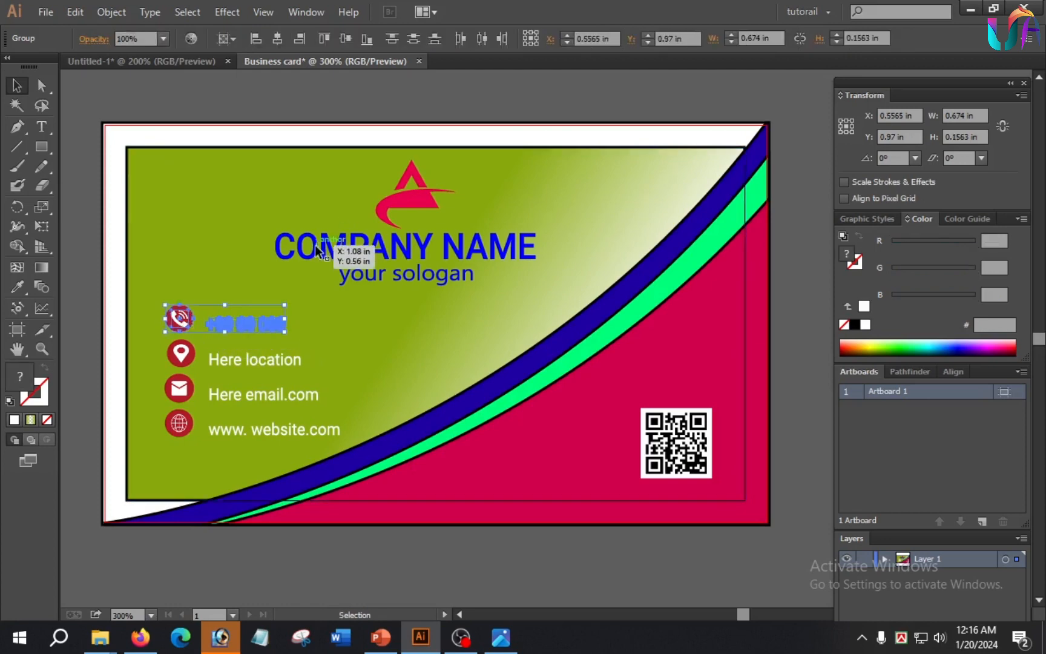
{"action": "left_click", "coordinate": [344, 40]}
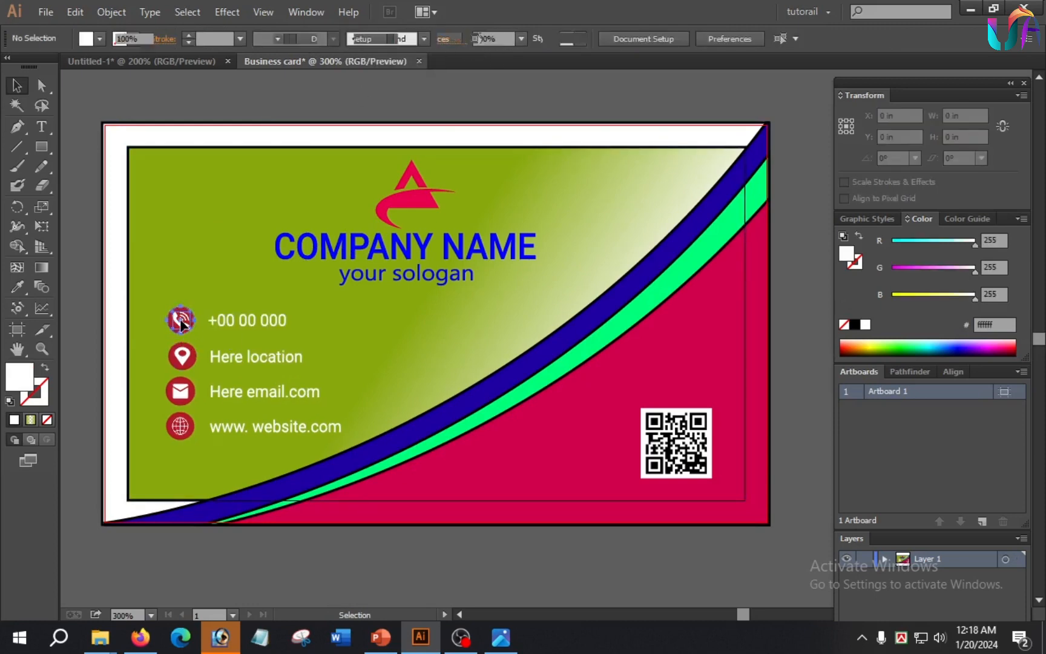
Step: Align the four contact icons along their horizontal centres so they form a straight column
{"action": "left_click", "coordinate": [181, 321]}
{"action": "left_click", "coordinate": [181, 356], "text": "shift"}
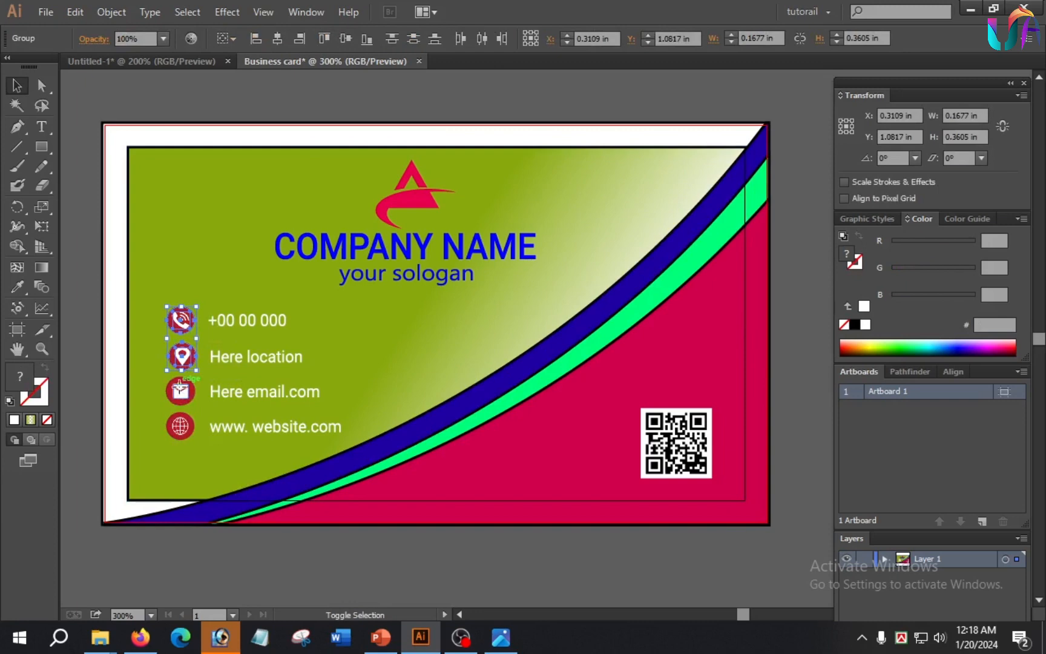
{"action": "left_click", "coordinate": [177, 438], "text": "shift"}
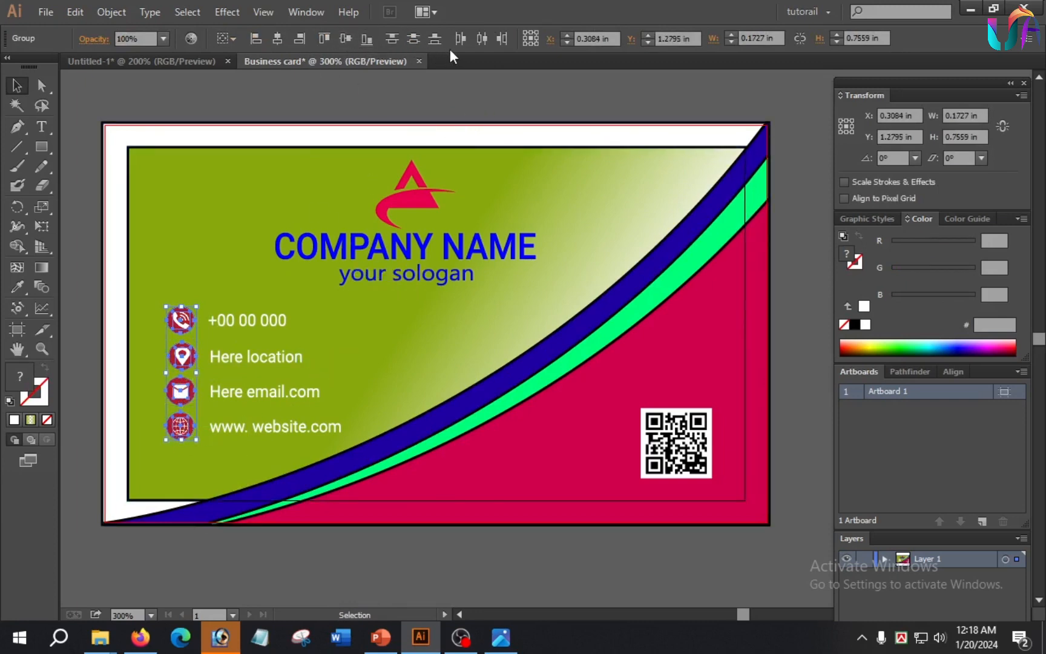
{"action": "left_click", "coordinate": [277, 38]}
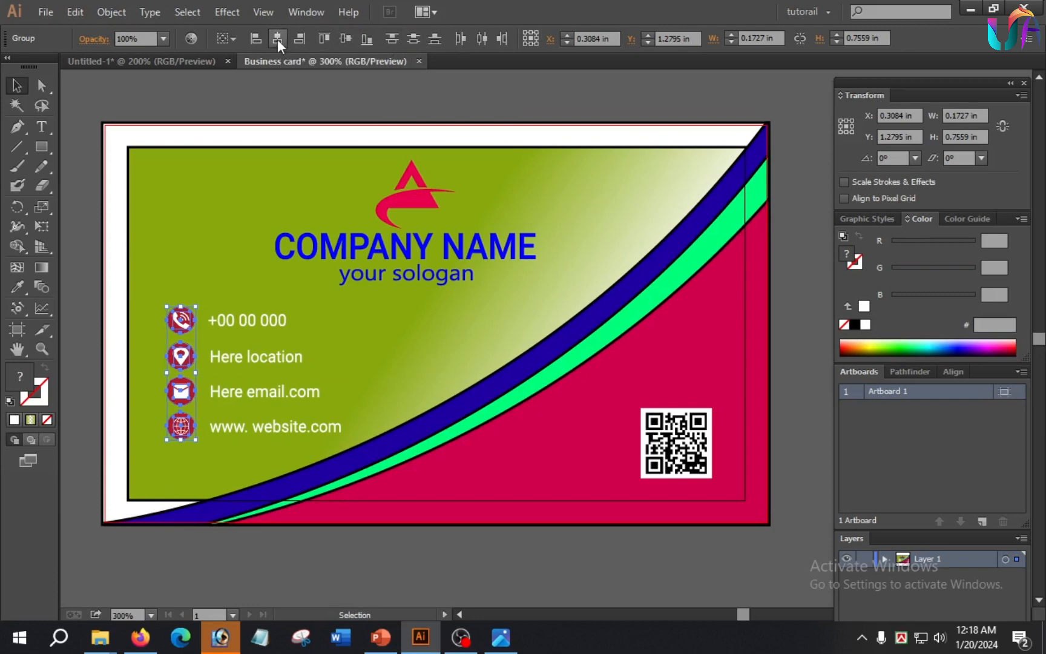
{"action": "left_click", "coordinate": [275, 548]}
Step: Align the logo, company name and slogan along their horizontal centres
{"action": "left_click", "coordinate": [414, 189]}
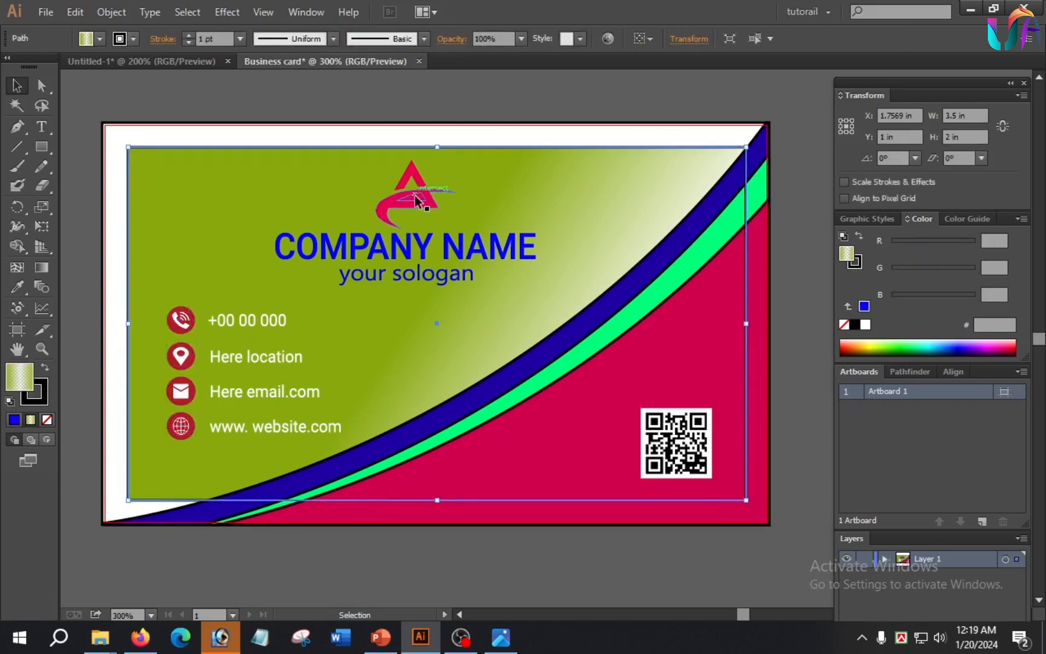
{"action": "left_click", "coordinate": [420, 193]}
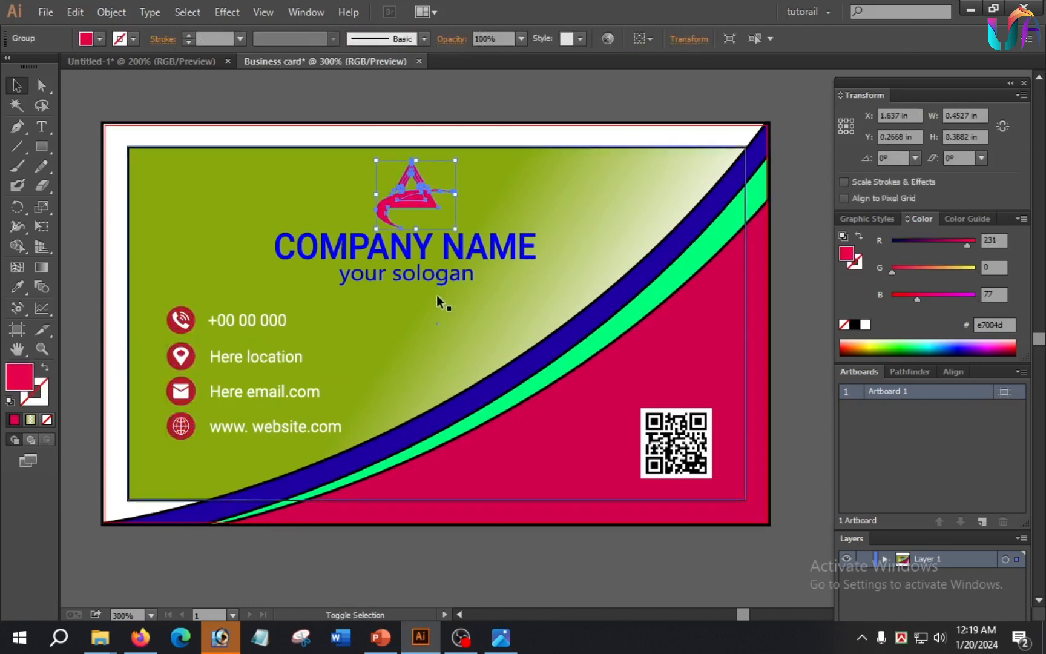
{"action": "left_click", "coordinate": [416, 241], "text": "shift"}
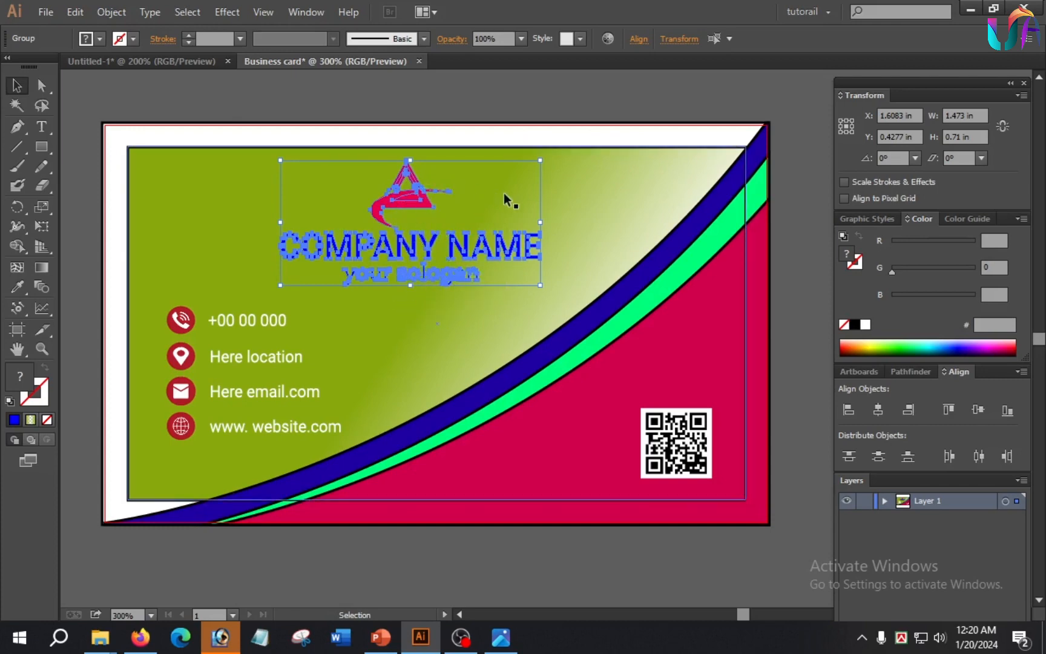
Step: Align the logo, company name and slogan to the artboard, centring them horizontally on the card
{"action": "left_click", "coordinate": [640, 40]}
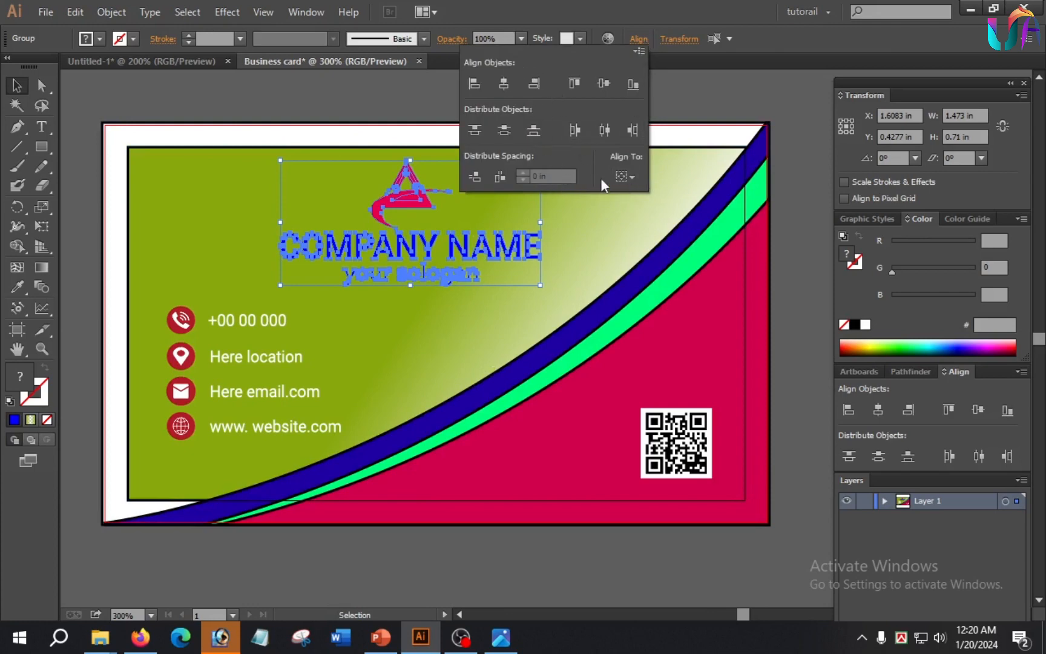
{"action": "left_click", "coordinate": [636, 174]}
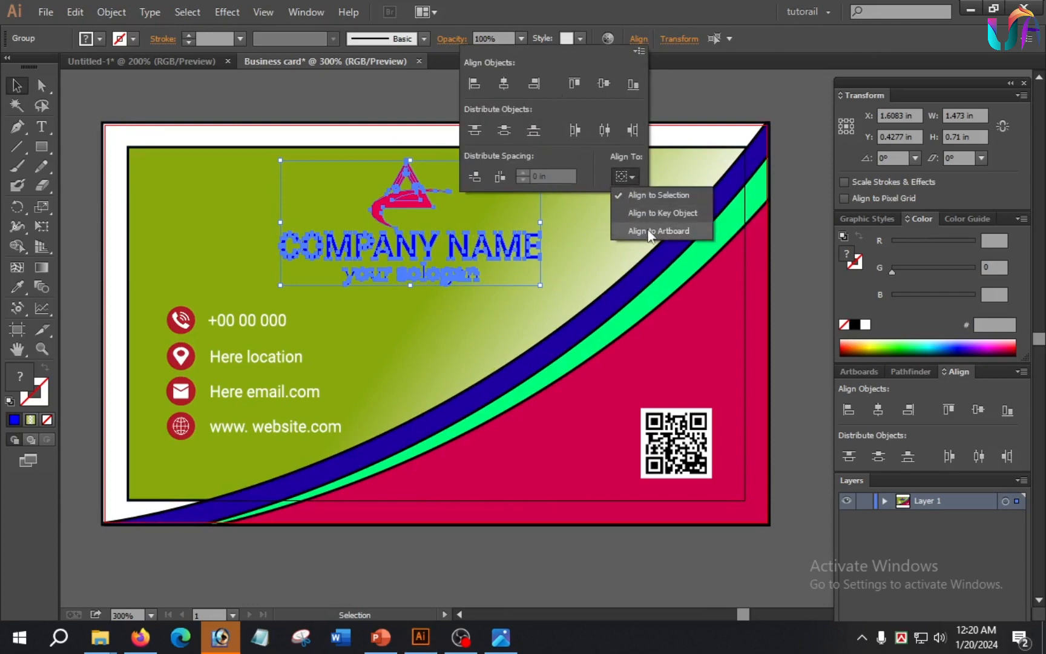
{"action": "left_click", "coordinate": [664, 230]}
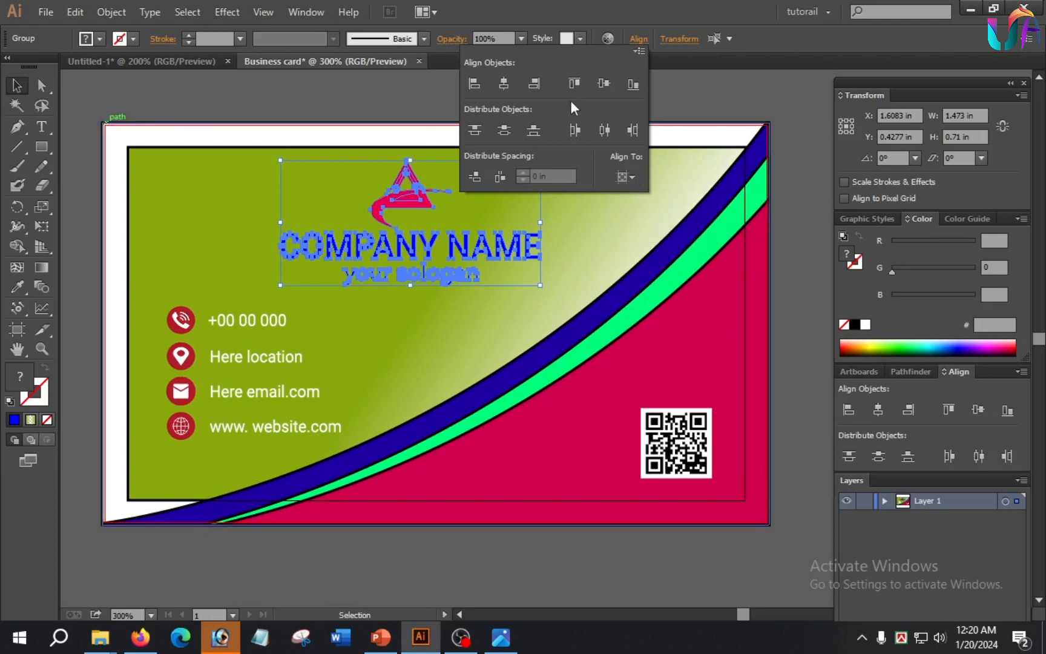
{"action": "left_click", "coordinate": [506, 82]}
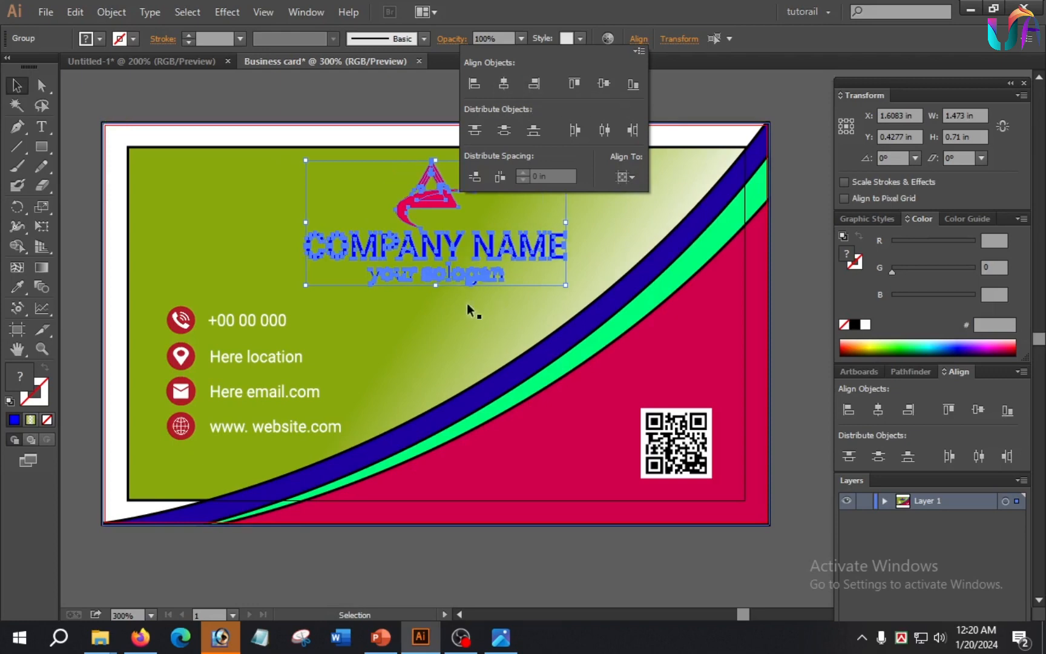
{"action": "left_click", "coordinate": [466, 304]}
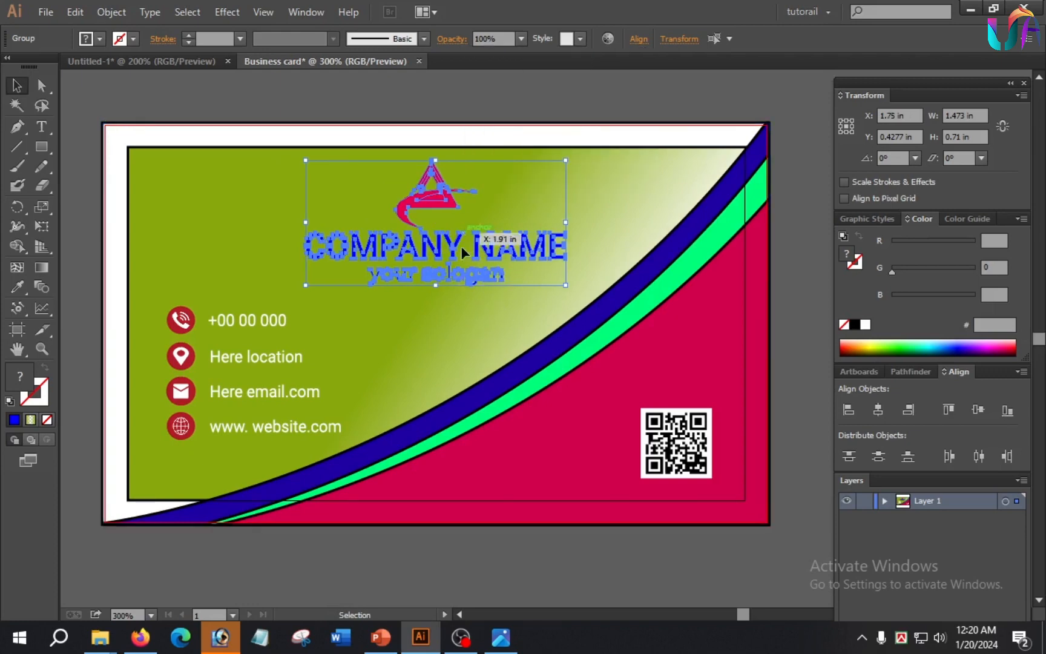
Step: Extend the gradient background rectangle's upper-left corner out to the bleed edge, making it about 3.68 × 2.14 in
{"action": "left_click", "coordinate": [439, 337]}
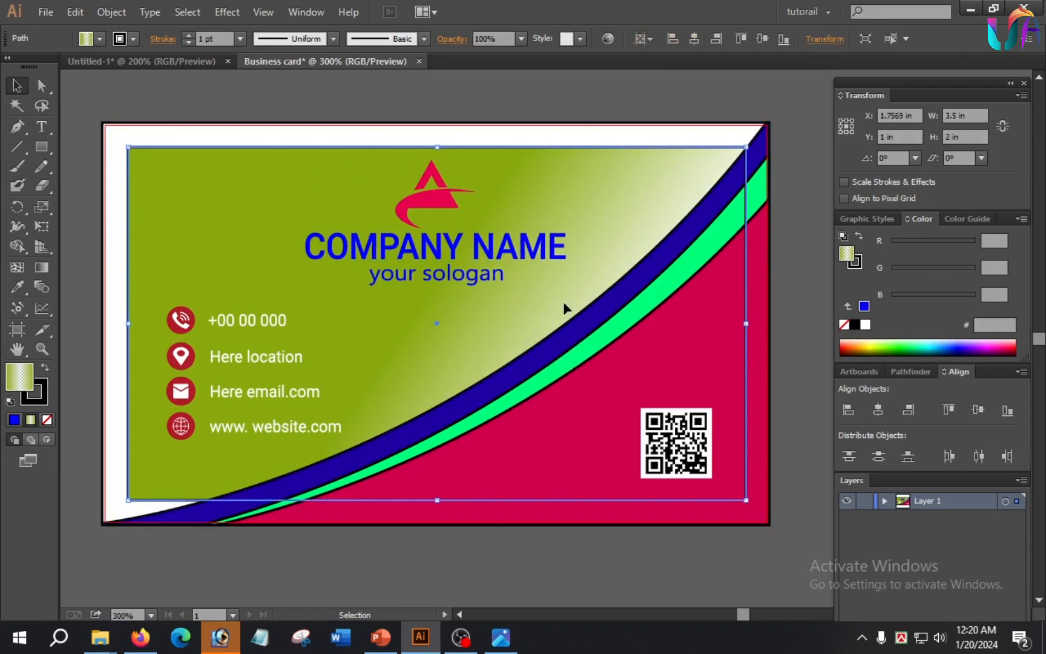
{"action": "scroll", "coordinate": [538, 349], "scroll_direction": "up", "scroll_amount": 1}
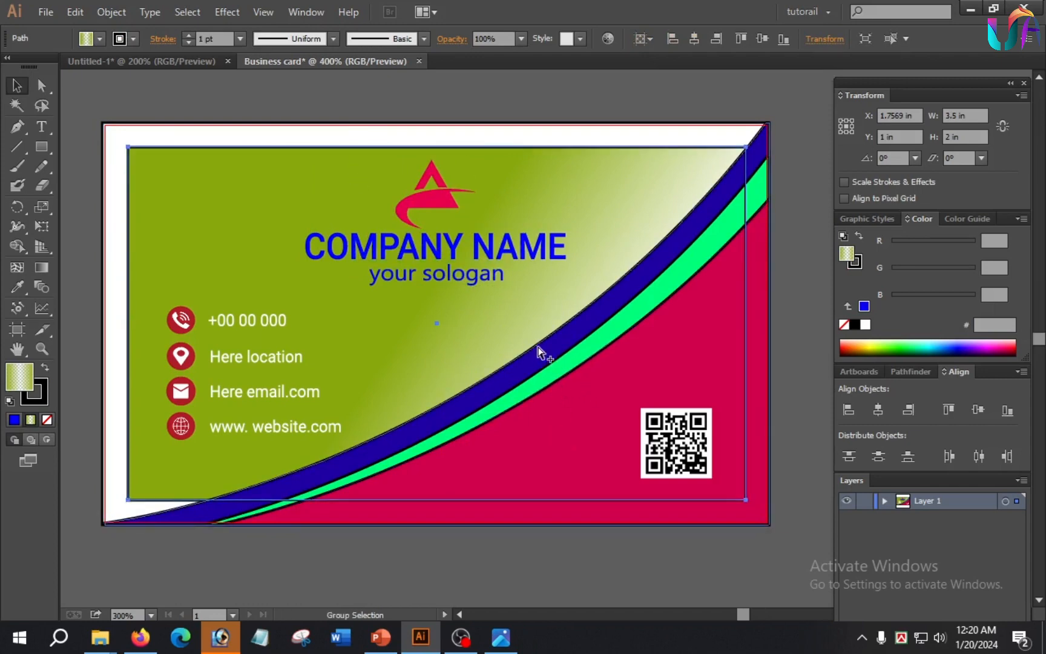
{"action": "scroll", "coordinate": [539, 349], "scroll_direction": "down", "scroll_amount": 2}
{"action": "left_click_drag", "start_coordinate": [261, 211], "coordinate": [240, 195]}
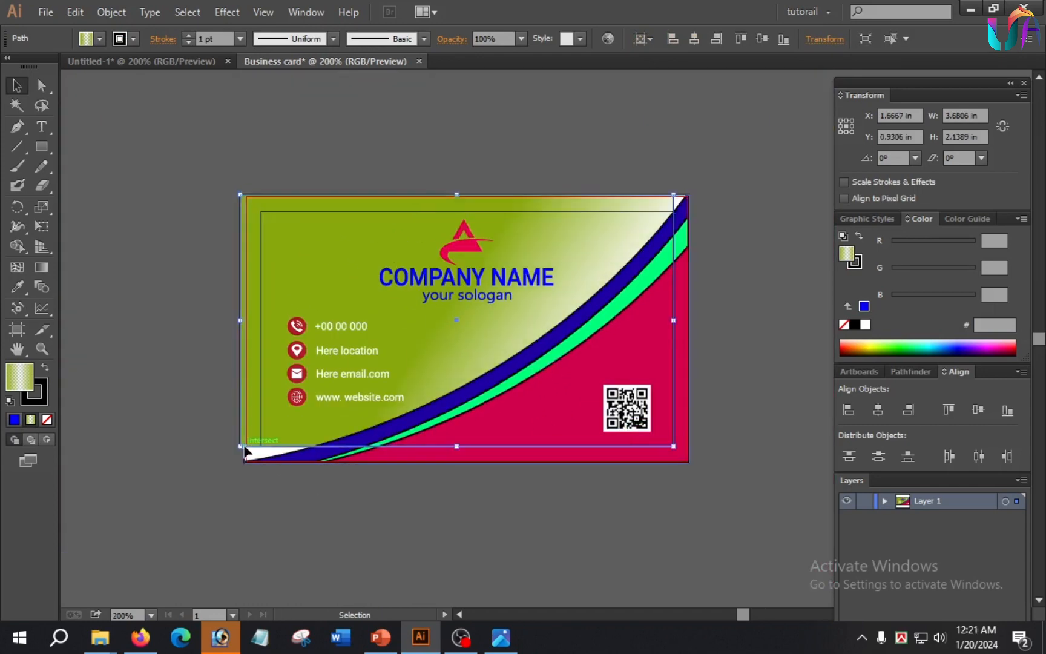